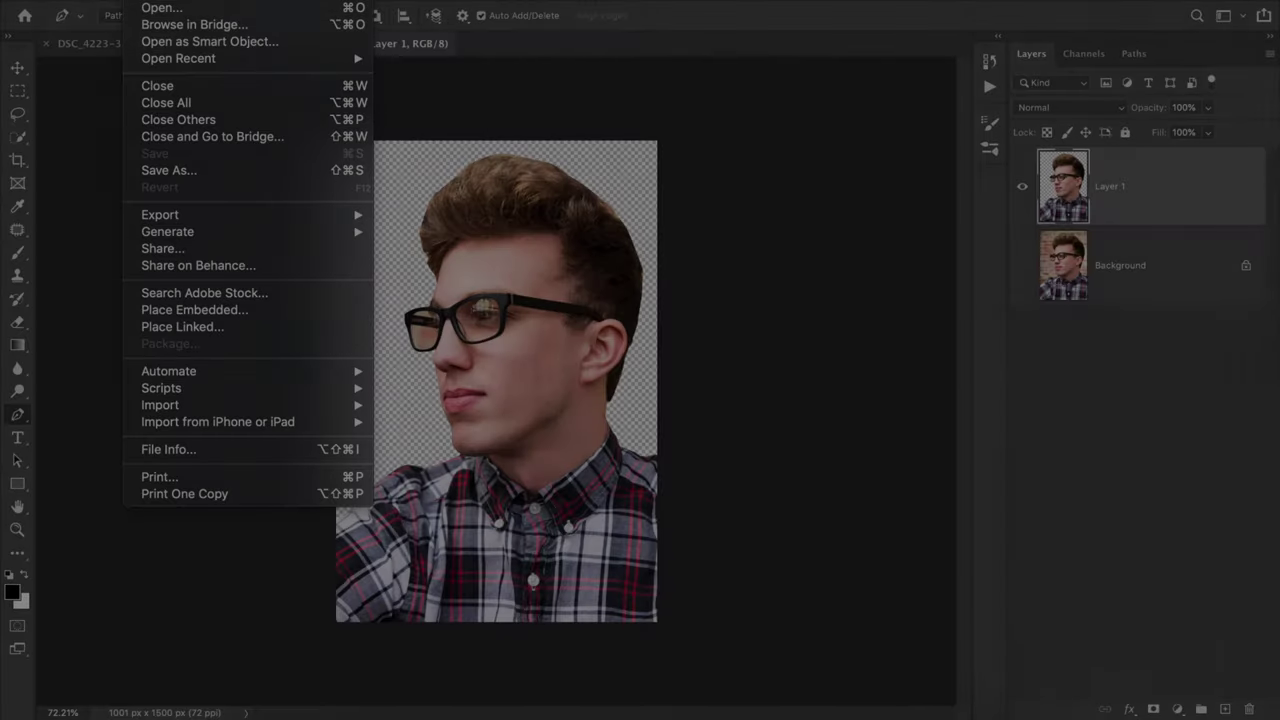
Start a new blank document sized 1280 × 720 px at 144 ppi.
{"action": "key", "text": "ctrl+n"}
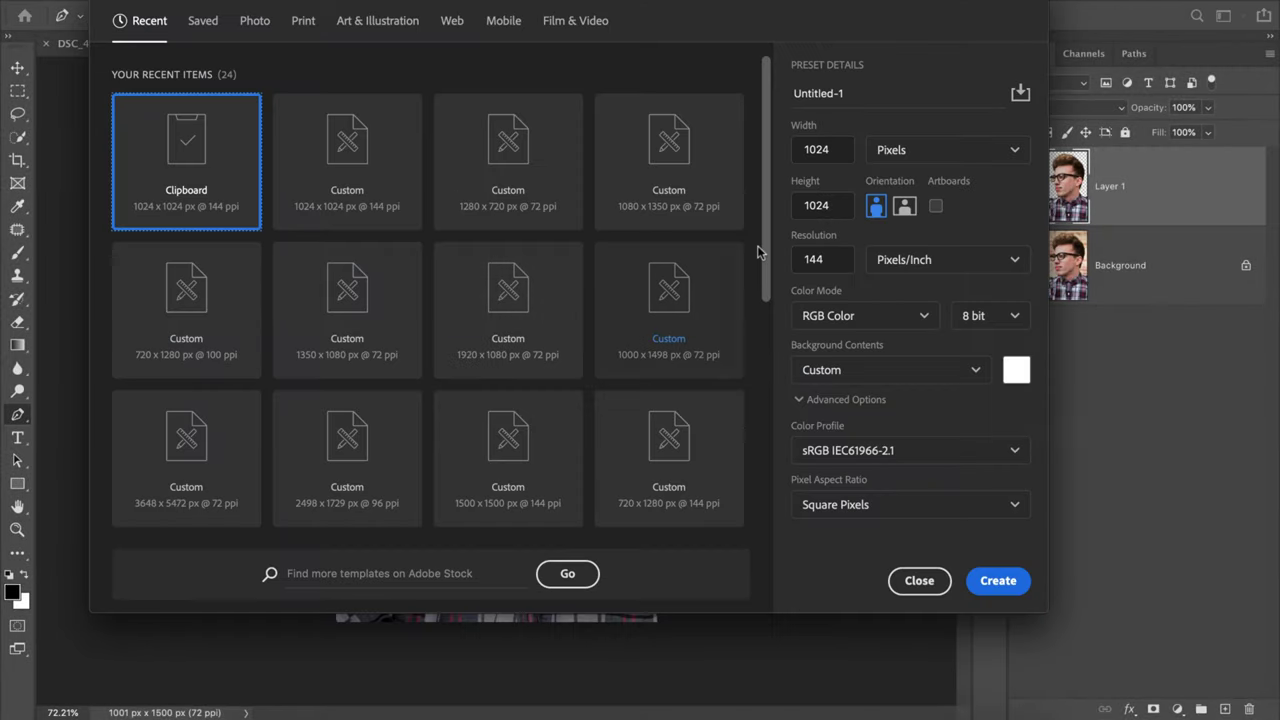
{"action": "double_click", "coordinate": [838, 150]}
{"action": "type", "text": "1"}
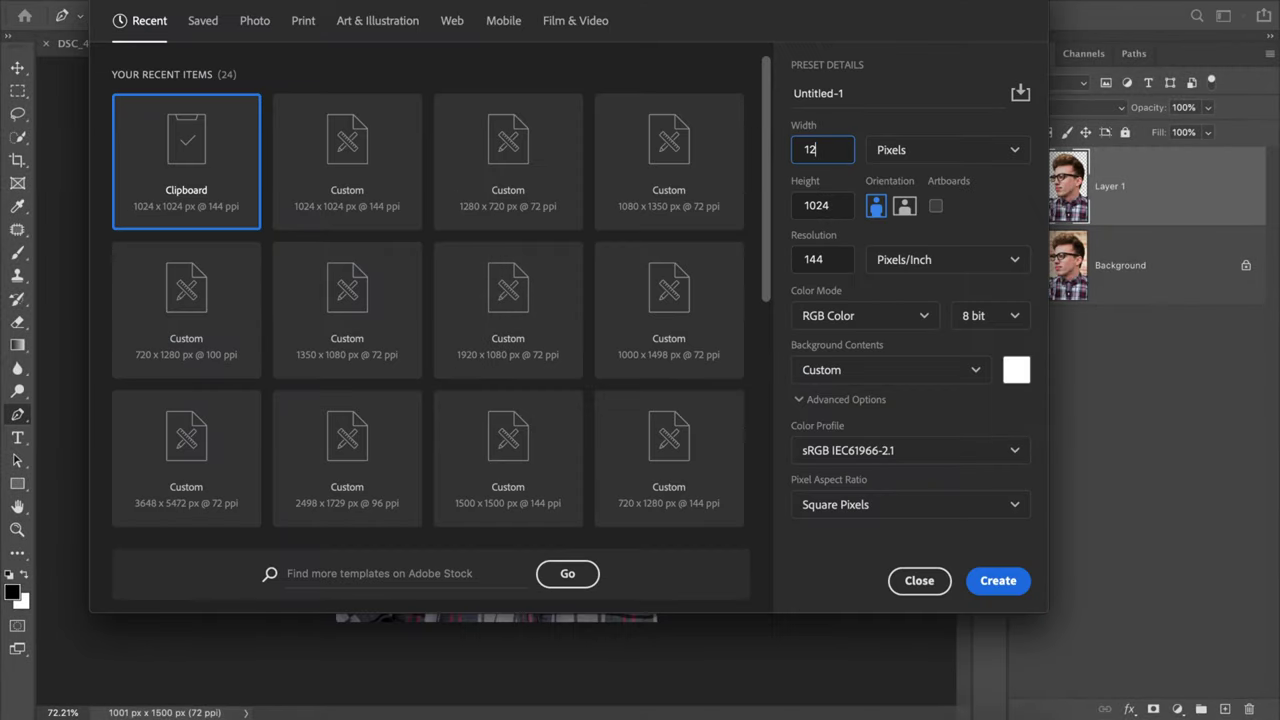
{"action": "type", "text": "80"}
{"action": "double_click", "coordinate": [835, 205]}
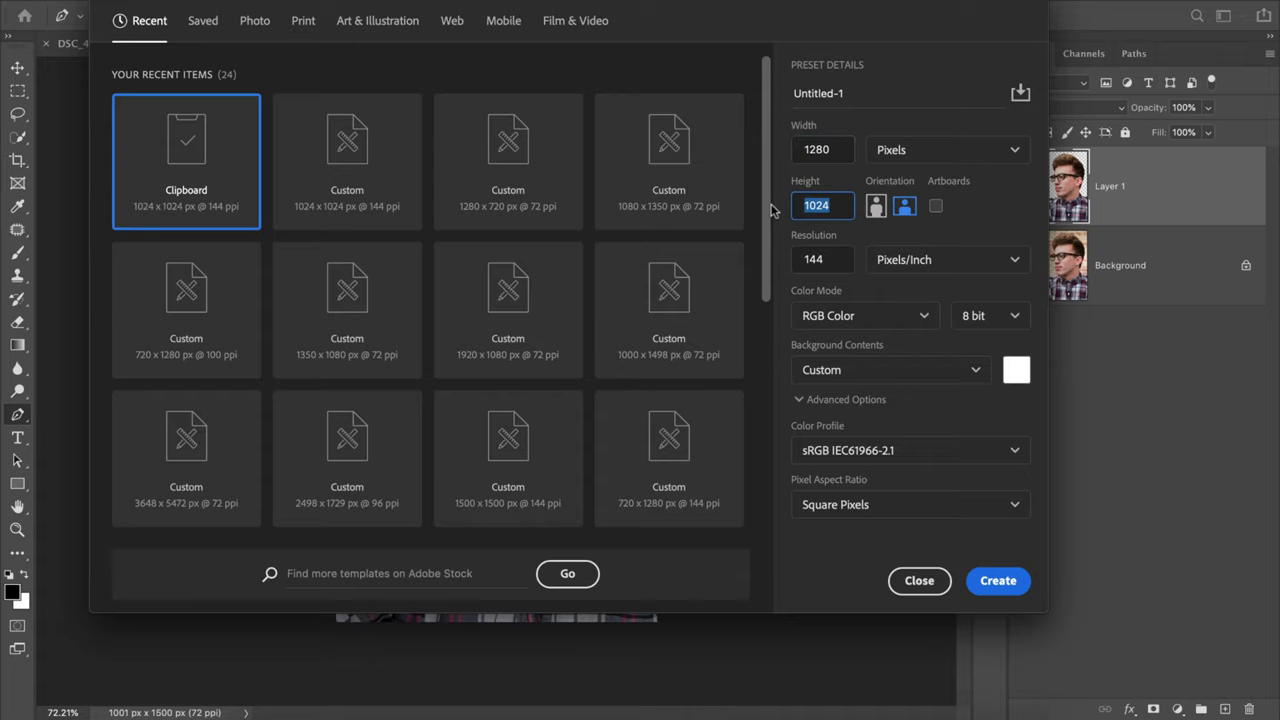
{"action": "type", "text": "720"}
Create the 1280 × 720 document and drag the cut-out portrait from cutout.psd onto it.
{"action": "left_click", "coordinate": [1000, 581]}
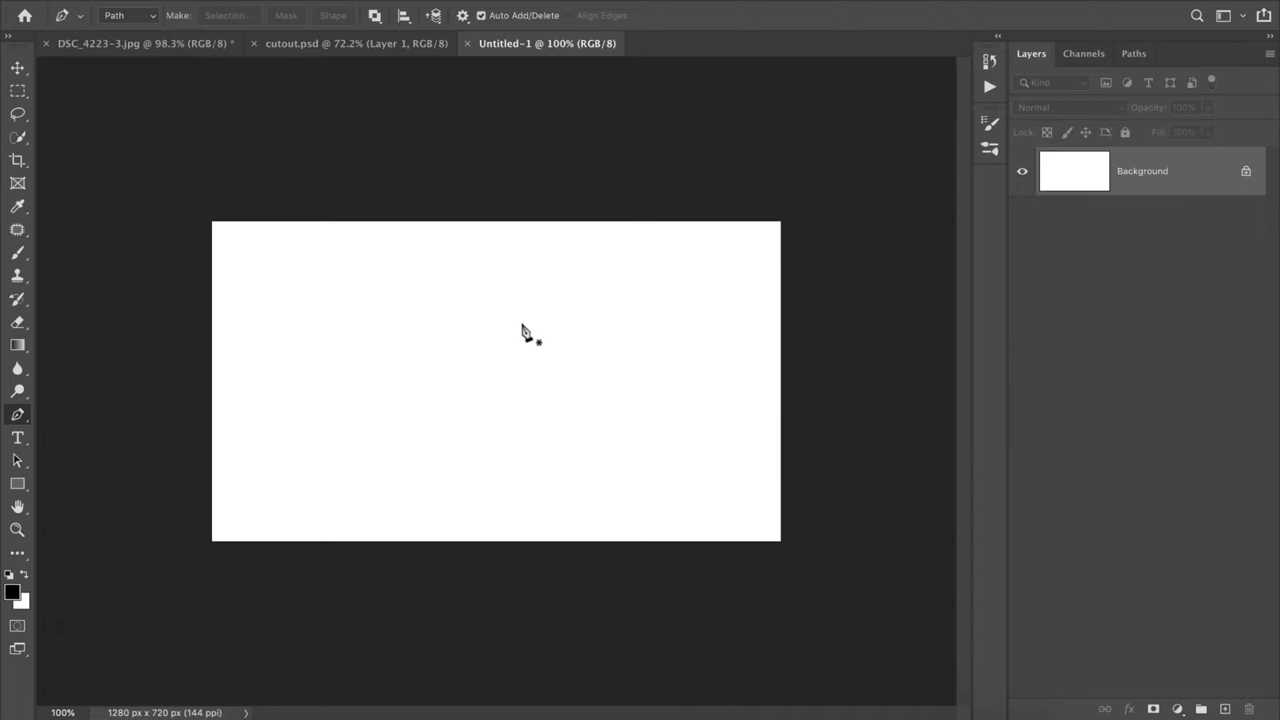
{"action": "left_click", "coordinate": [325, 50]}
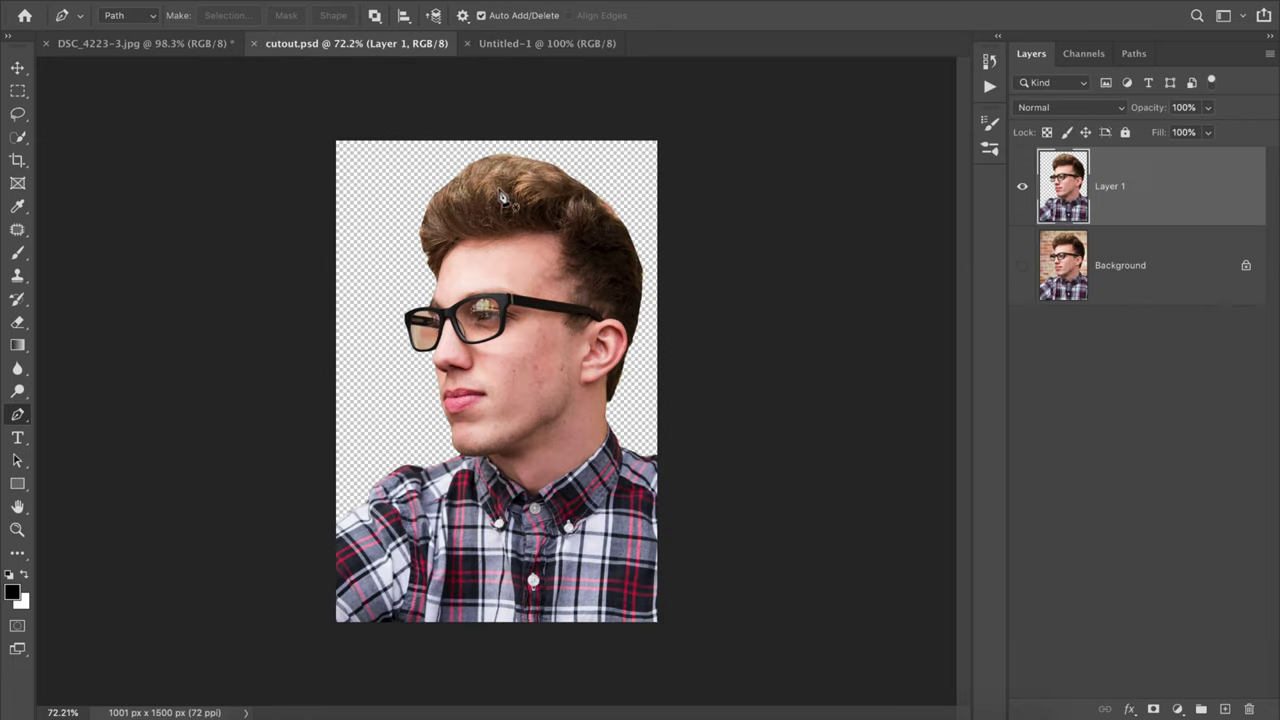
{"action": "key", "text": "v"}
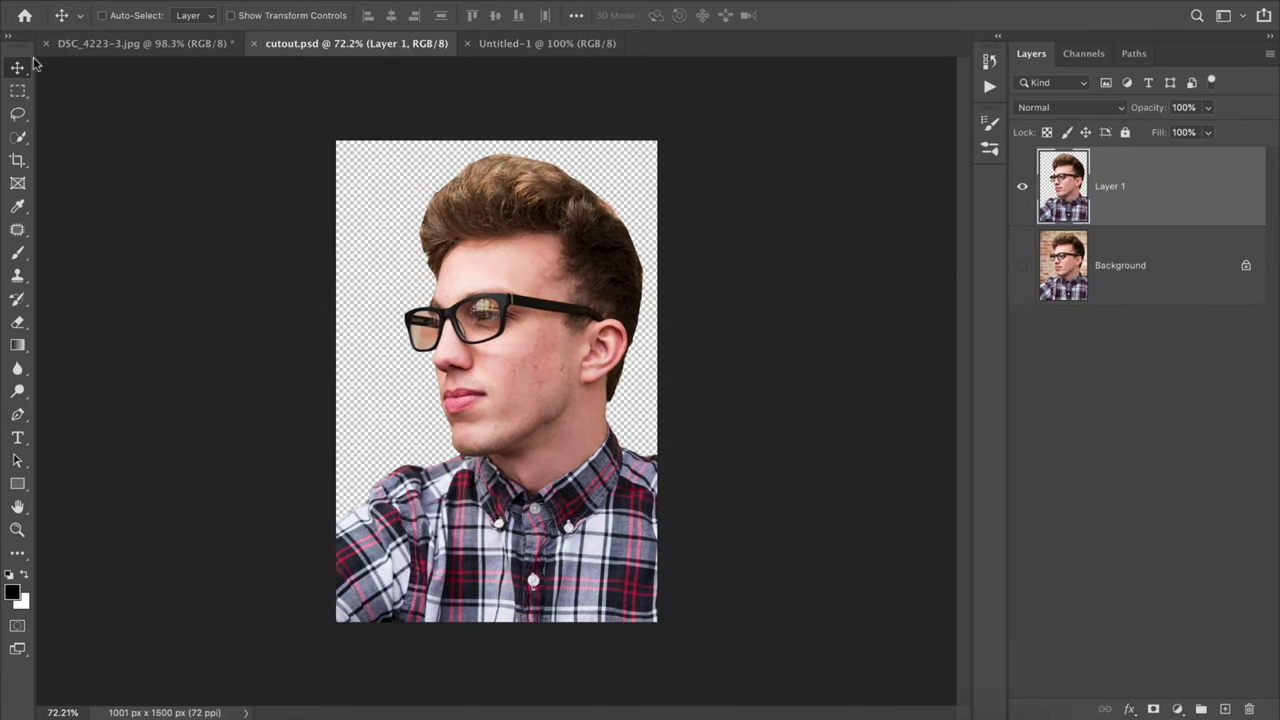
{"action": "mouse_move", "coordinate": [385, 174]}
{"action": "left_mouse_down"}
{"action": "mouse_move", "coordinate": [478, 60]}
{"action": "mouse_move", "coordinate": [524, 460]}
{"action": "left_mouse_up"}
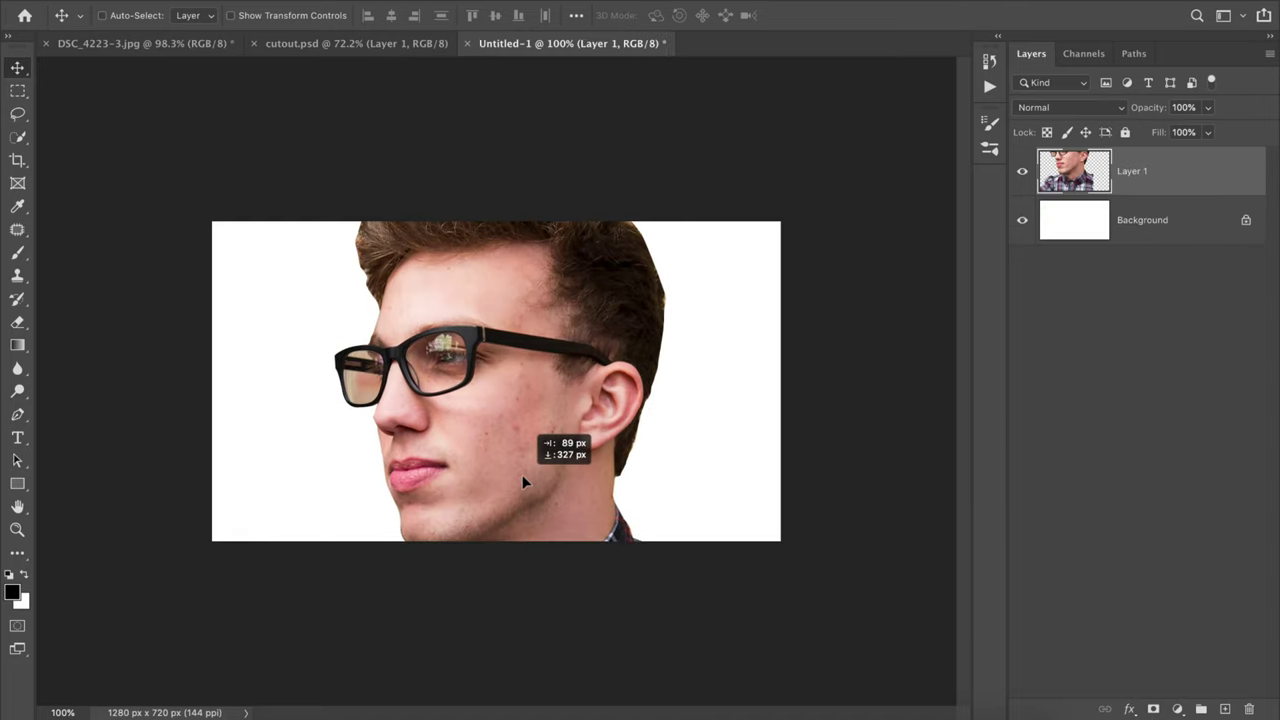
{"action": "left_click_drag", "start_coordinate": [524, 460], "coordinate": [523, 468]}
Scale the portrait down to about 80% and commit the transform.
{"action": "key", "text": "ctrl+t"}
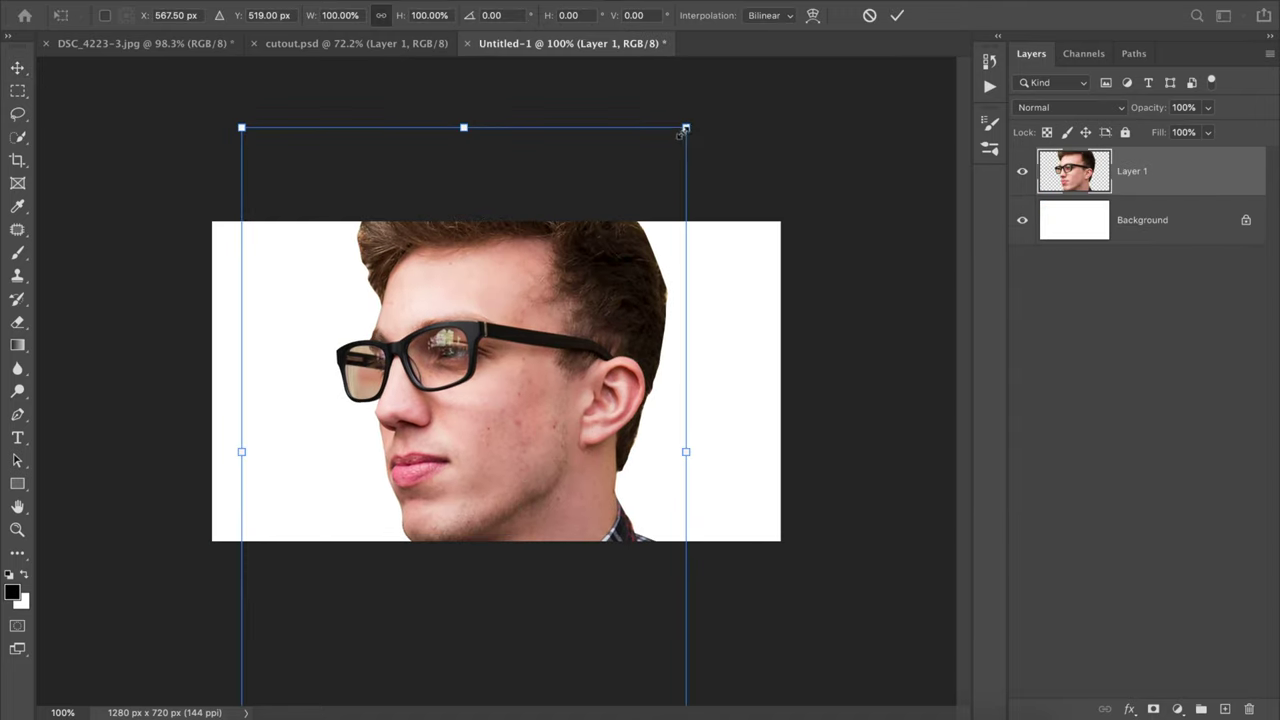
{"action": "mouse_move", "coordinate": [686, 127]}
{"action": "left_mouse_down"}
{"action": "mouse_move", "coordinate": [556, 236]}
{"action": "mouse_move", "coordinate": [569, 242]}
{"action": "left_mouse_up"}
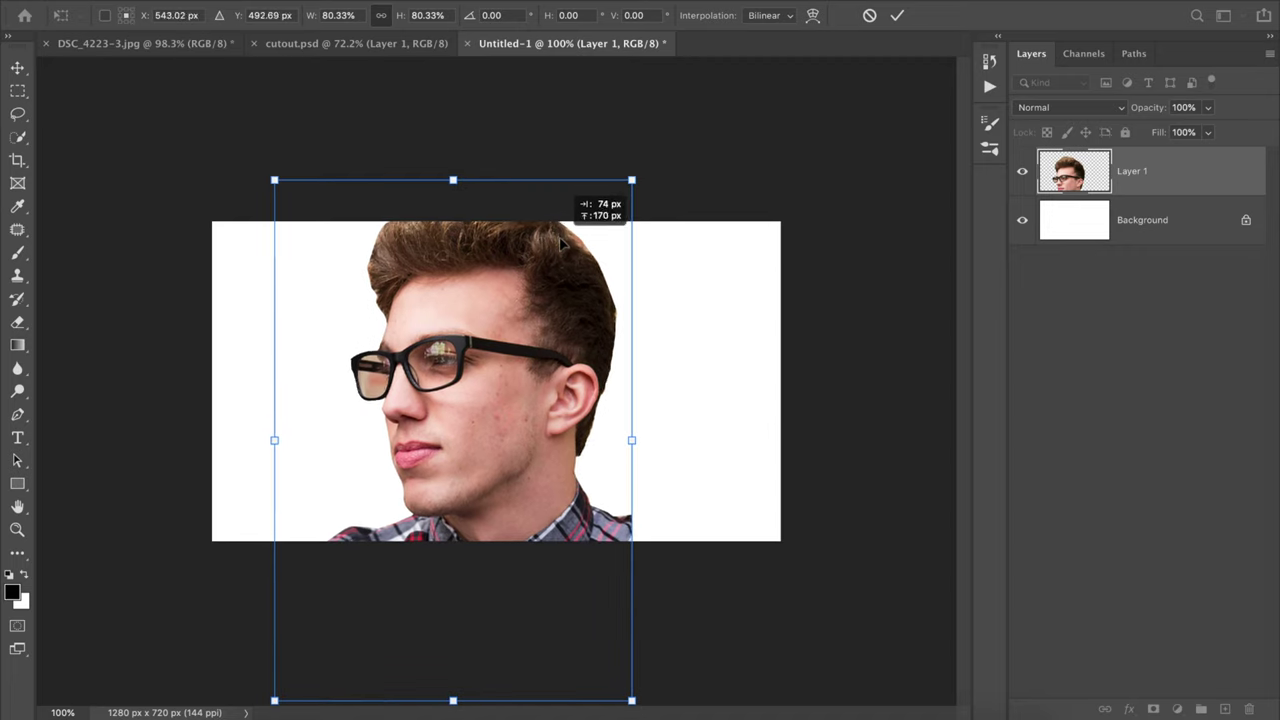
{"action": "left_click", "coordinate": [899, 15]}
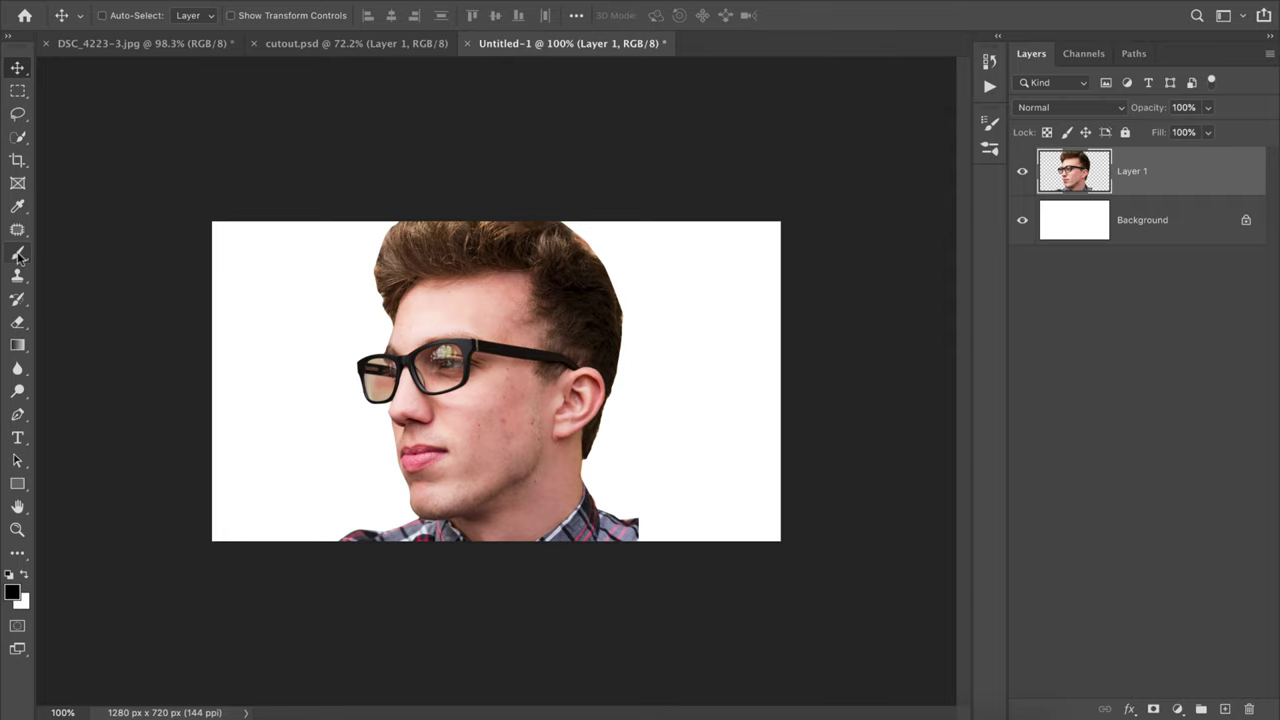
{"action": "left_click_drag", "start_coordinate": [18, 256], "coordinate": [80, 254]}
Choose the Hard Round brush and add a new empty layer.
{"action": "left_click", "coordinate": [128, 16]}
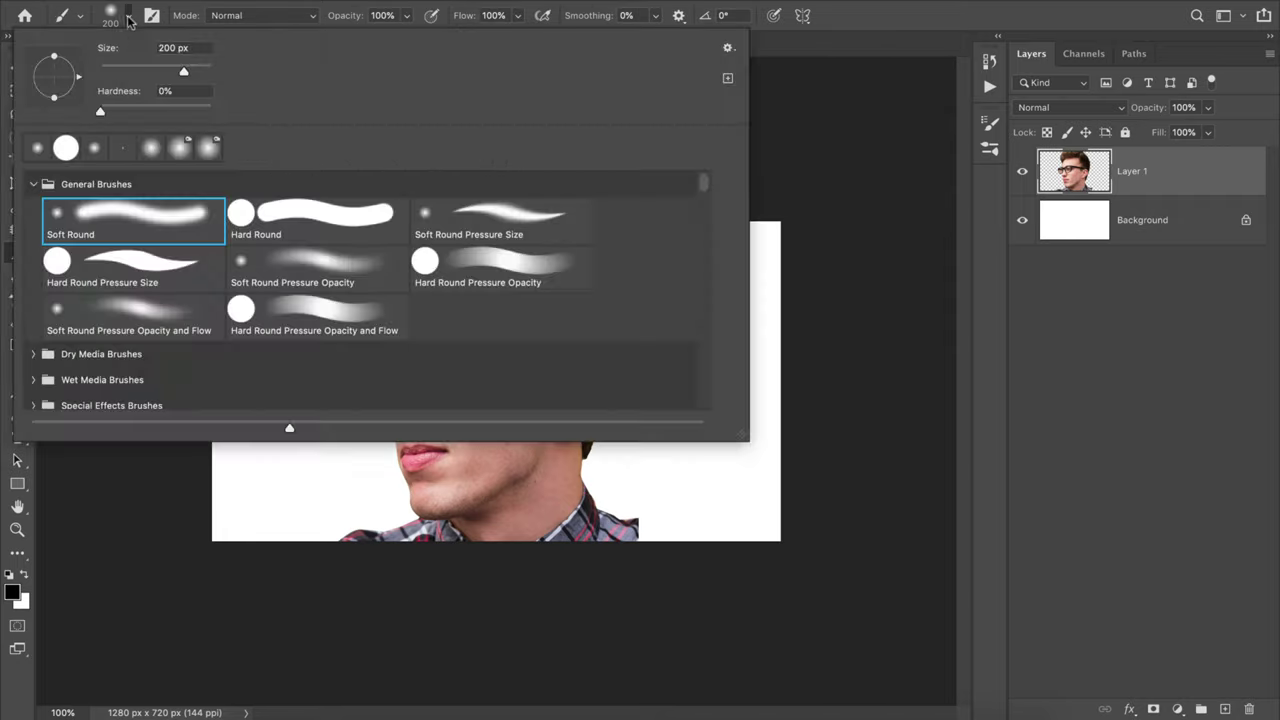
{"action": "left_click", "coordinate": [262, 222]}
{"action": "left_click", "coordinate": [945, 22]}
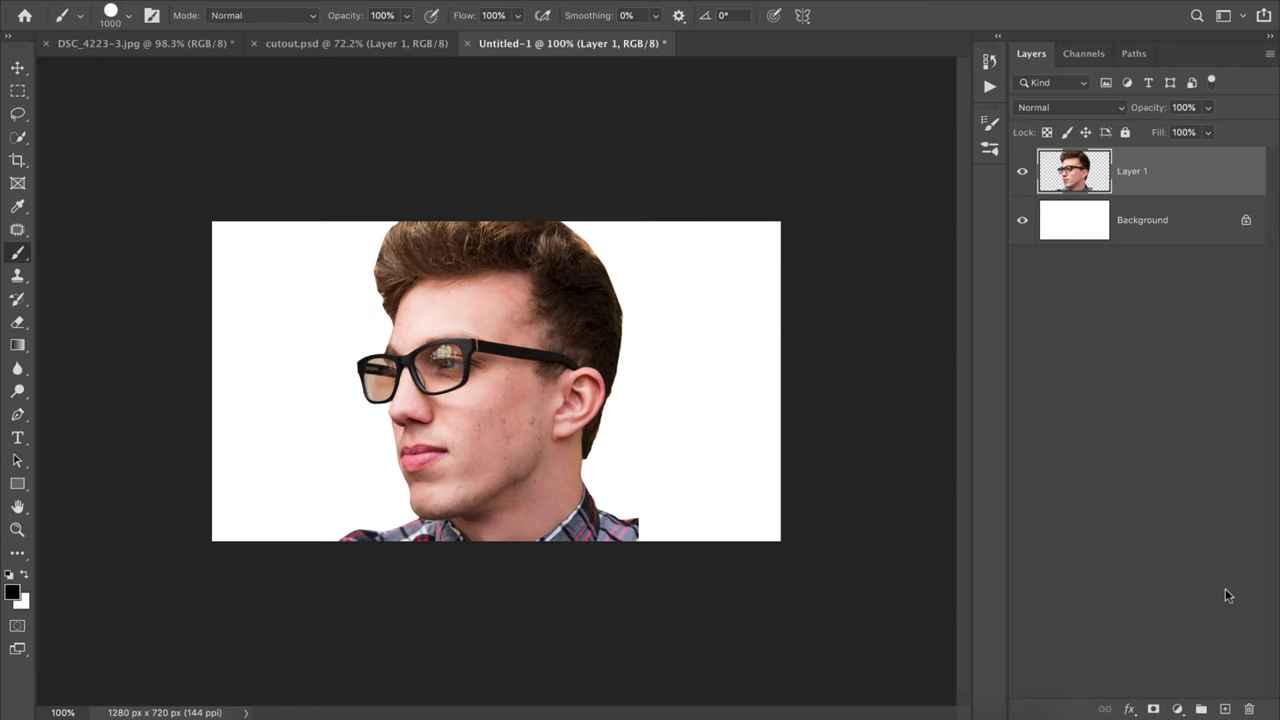
{"action": "left_click", "coordinate": [1225, 709]}
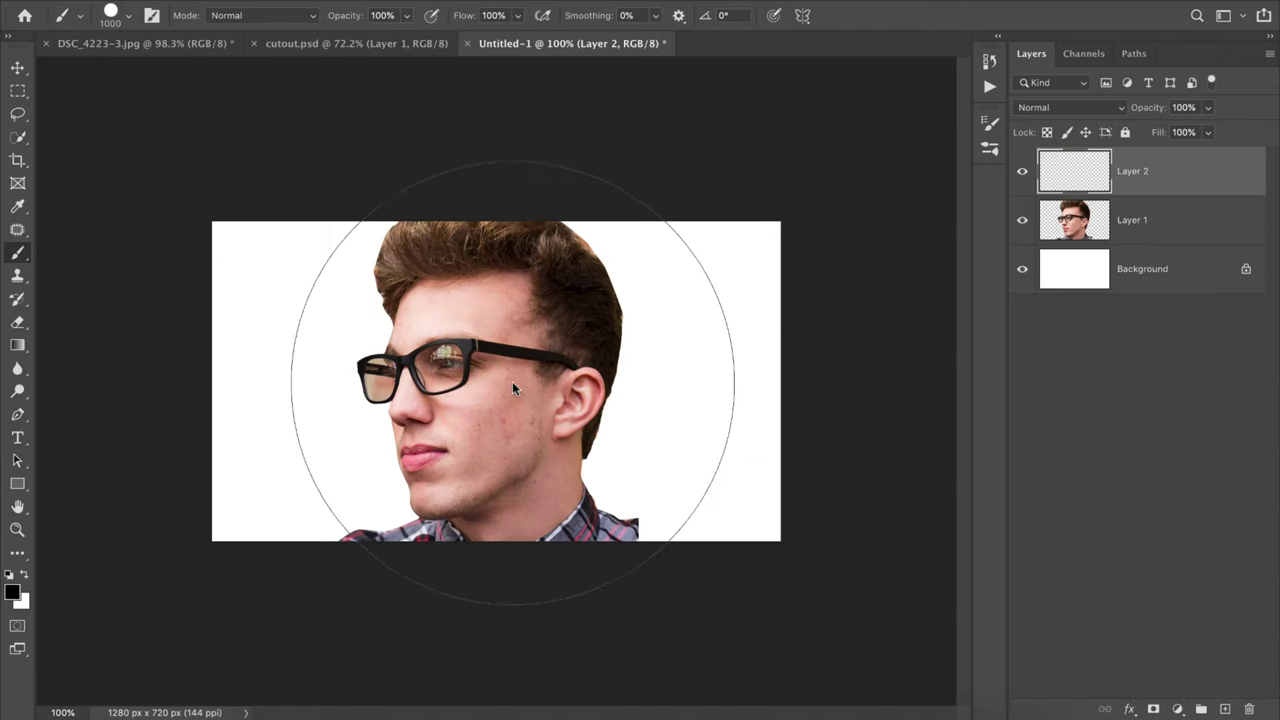
Paint one large black circle over the face and duplicate that circle layer.
{"action": "key", "text": "bracketleft"}
{"action": "key", "text": "bracketleft"}
{"action": "key", "text": "bracketleft"}
{"action": "key", "text": "bracketleft"}
{"action": "key", "text": "bracketleft"}
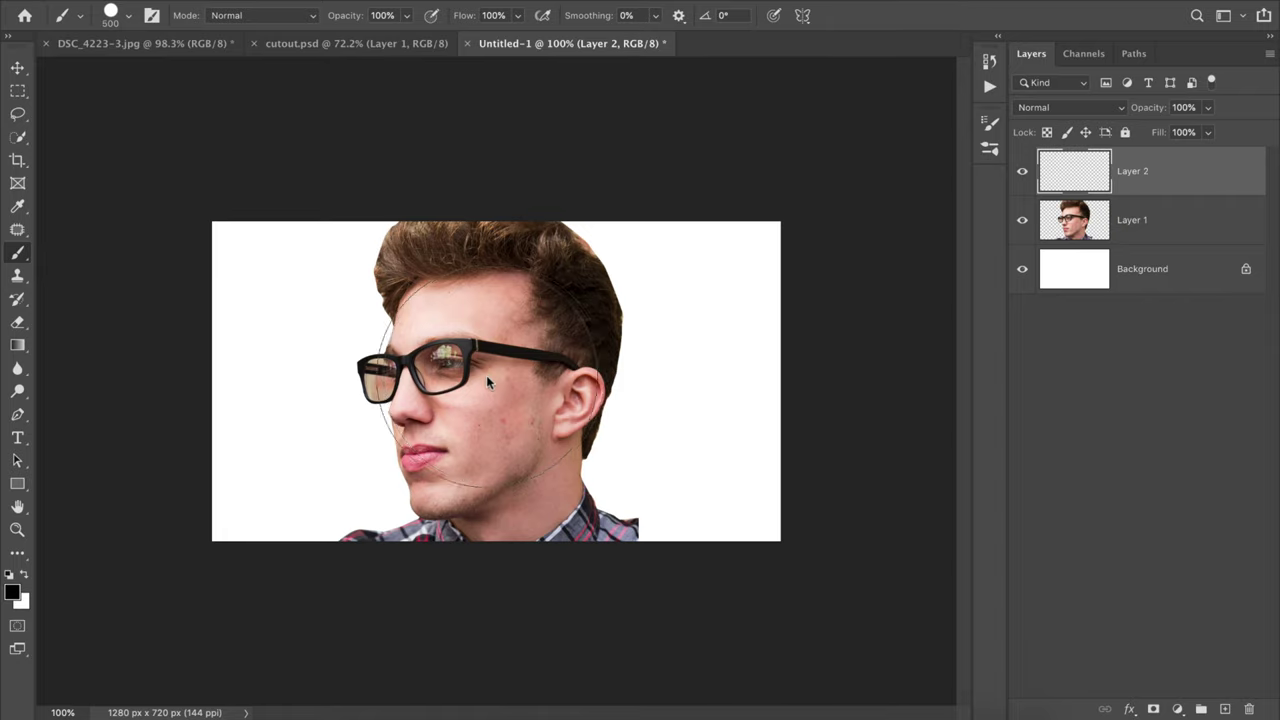
{"action": "key", "text": "bracketright"}
{"action": "left_click", "coordinate": [492, 374]}
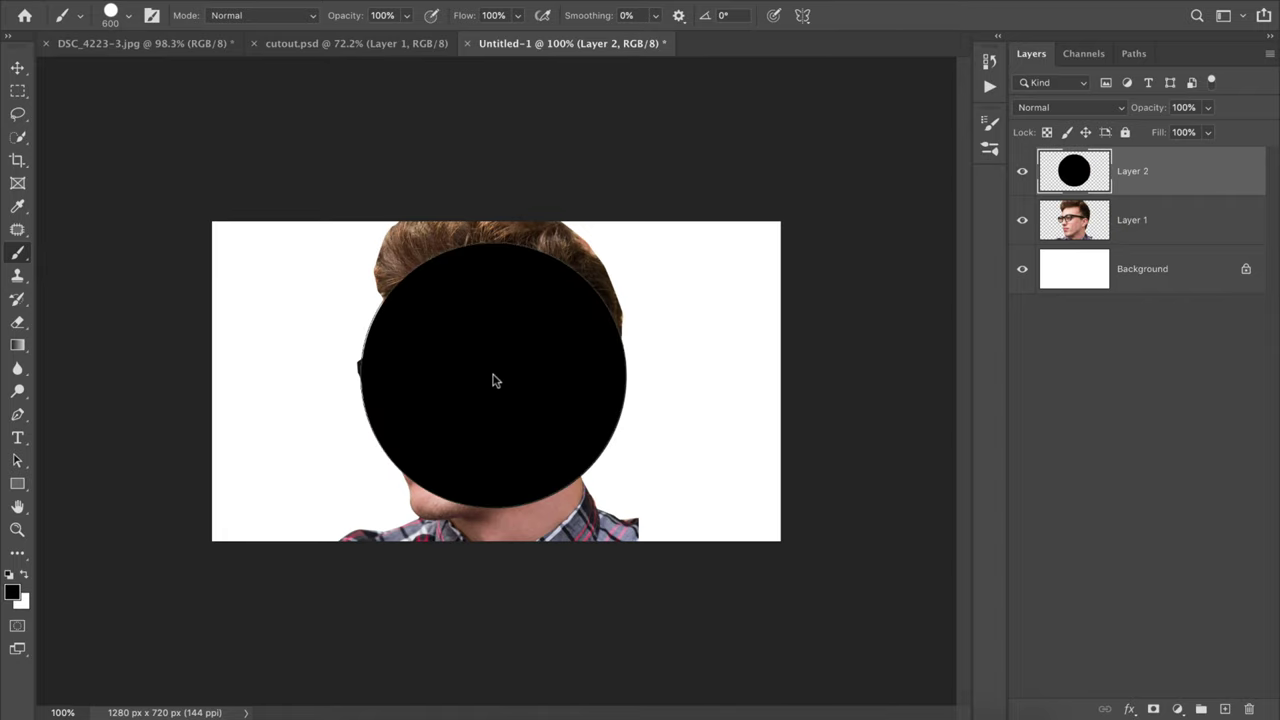
{"action": "left_click_drag", "start_coordinate": [1183, 186], "coordinate": [1227, 707]}
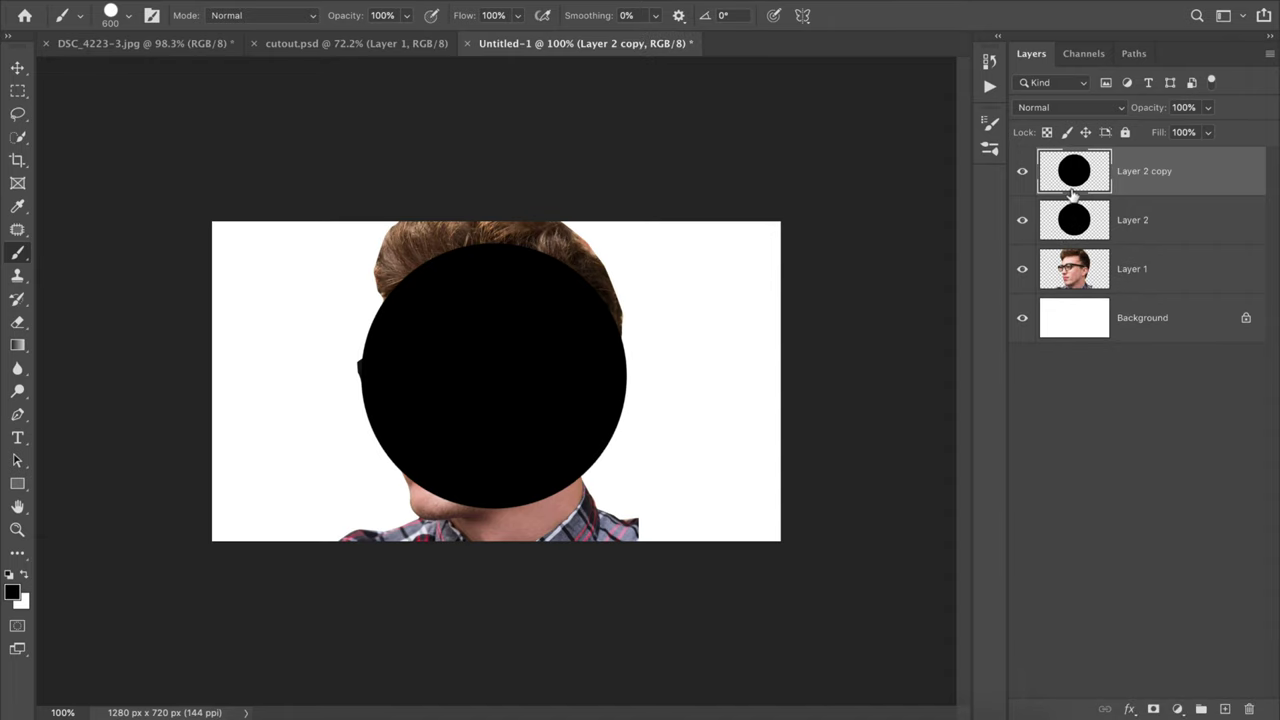
Shrink the circle copy to about 80% of its size.
{"action": "key", "text": "ctrl+t"}
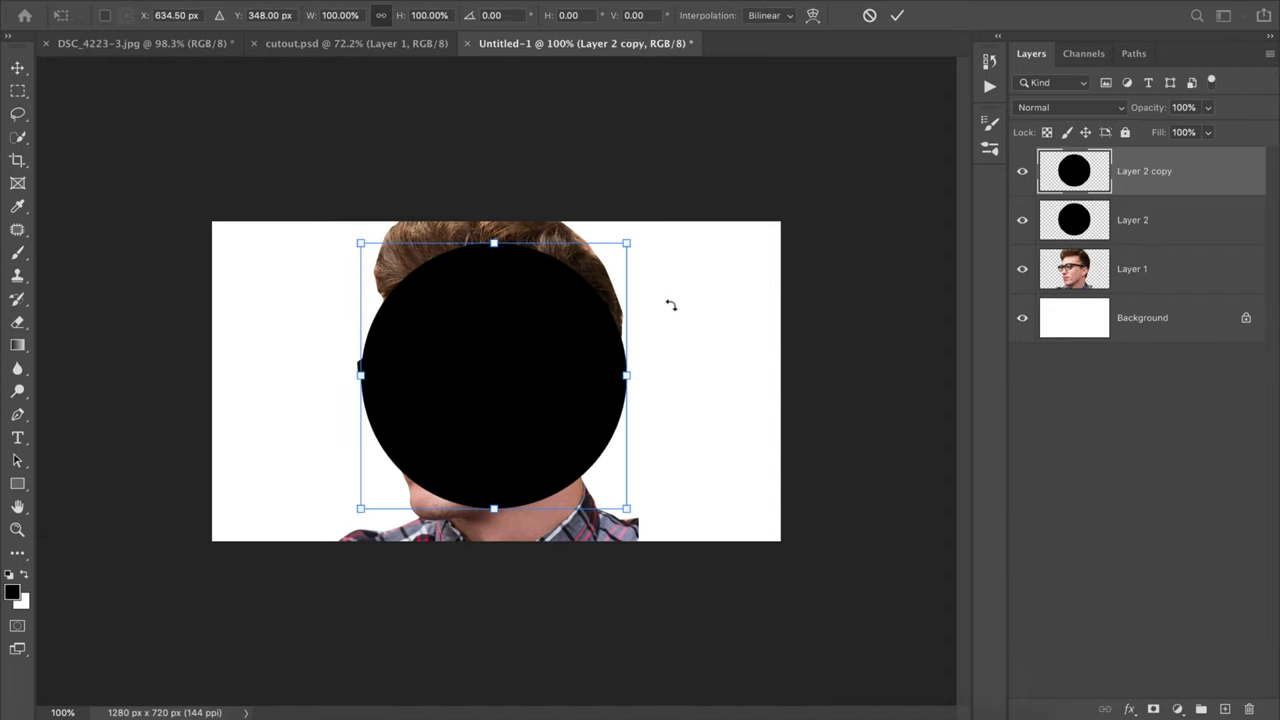
{"action": "left_click_drag", "start_coordinate": [626, 240], "coordinate": [600, 265]}
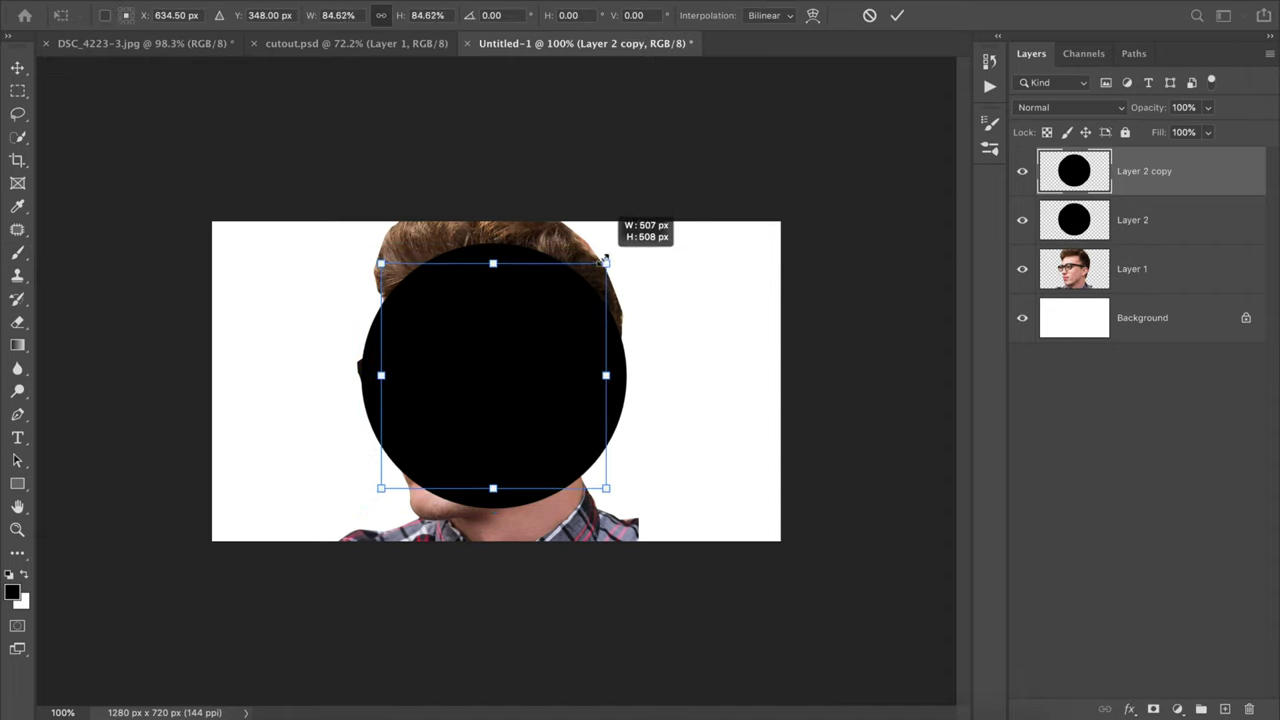
{"action": "left_click", "coordinate": [897, 15]}
{"action": "key", "text": "b"}
Cut the smaller circle's shape out of Layer 2 to leave a ring, then delete the copy.
{"action": "left_click", "coordinate": [1089, 178], "text": "ctrl"}
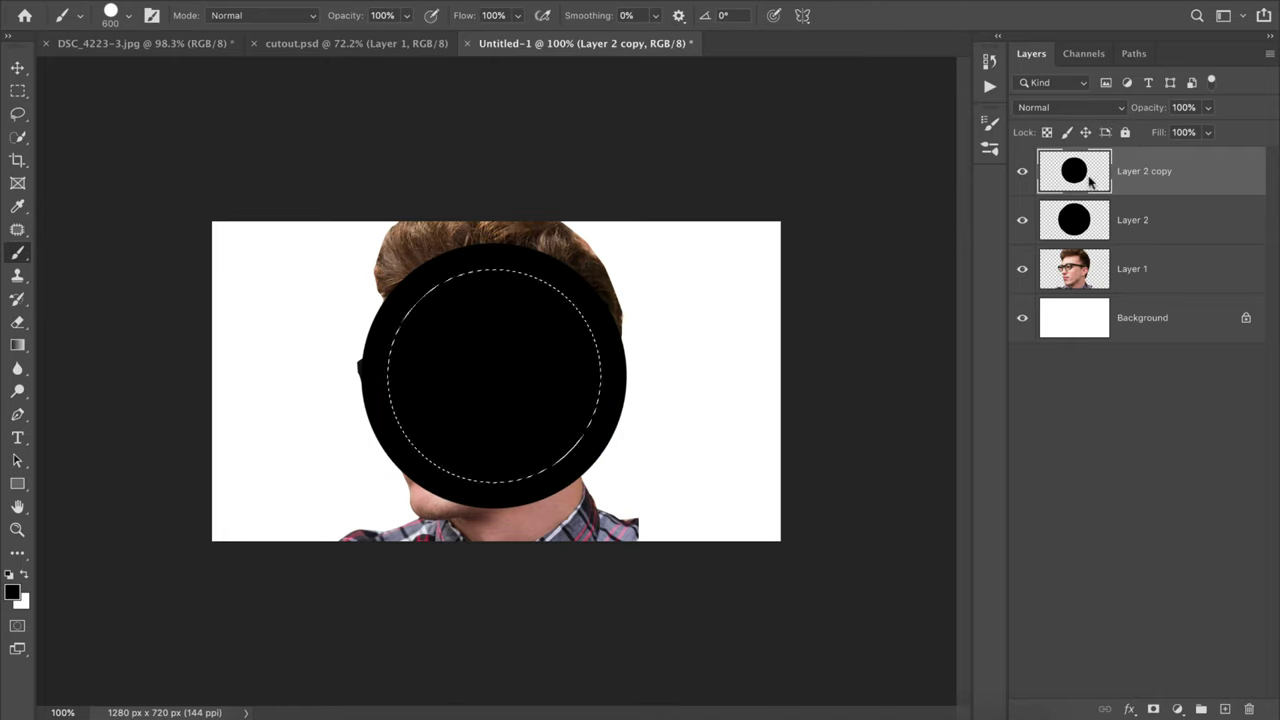
{"action": "left_click", "coordinate": [1022, 171]}
{"action": "left_click", "coordinate": [1076, 220]}
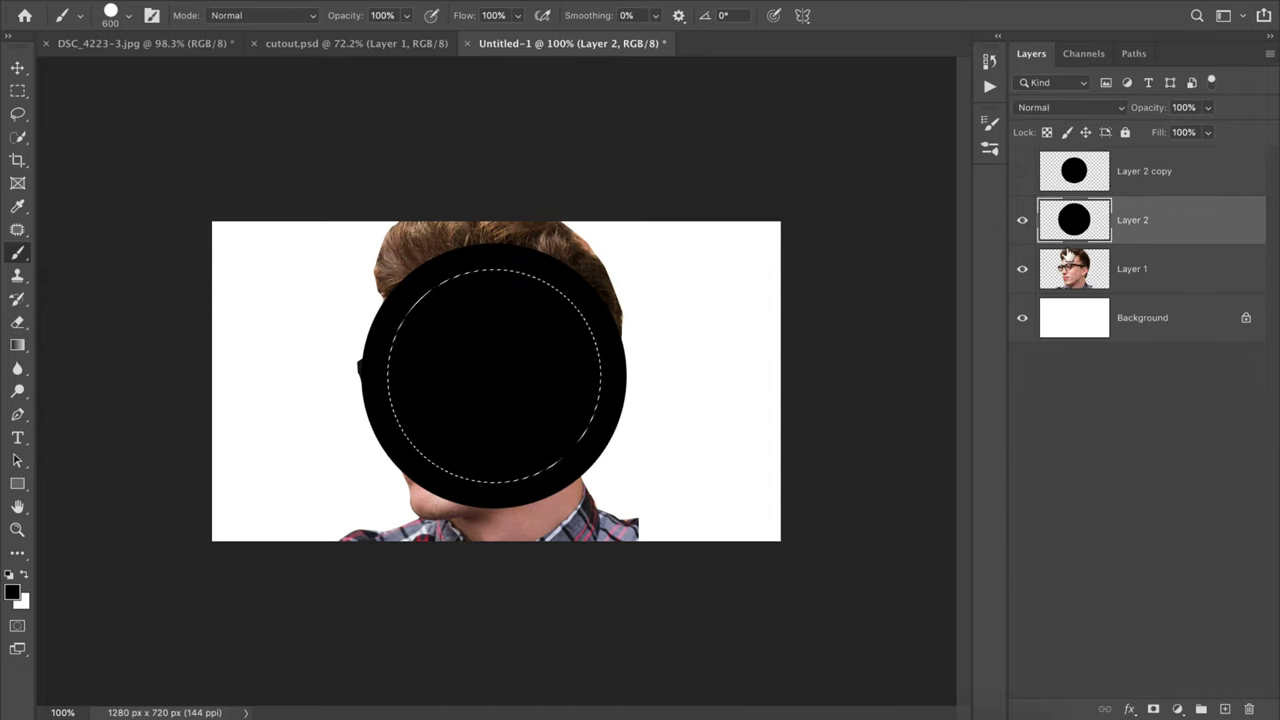
{"action": "key", "text": "Delete"}
{"action": "key", "text": "ctrl+d"}
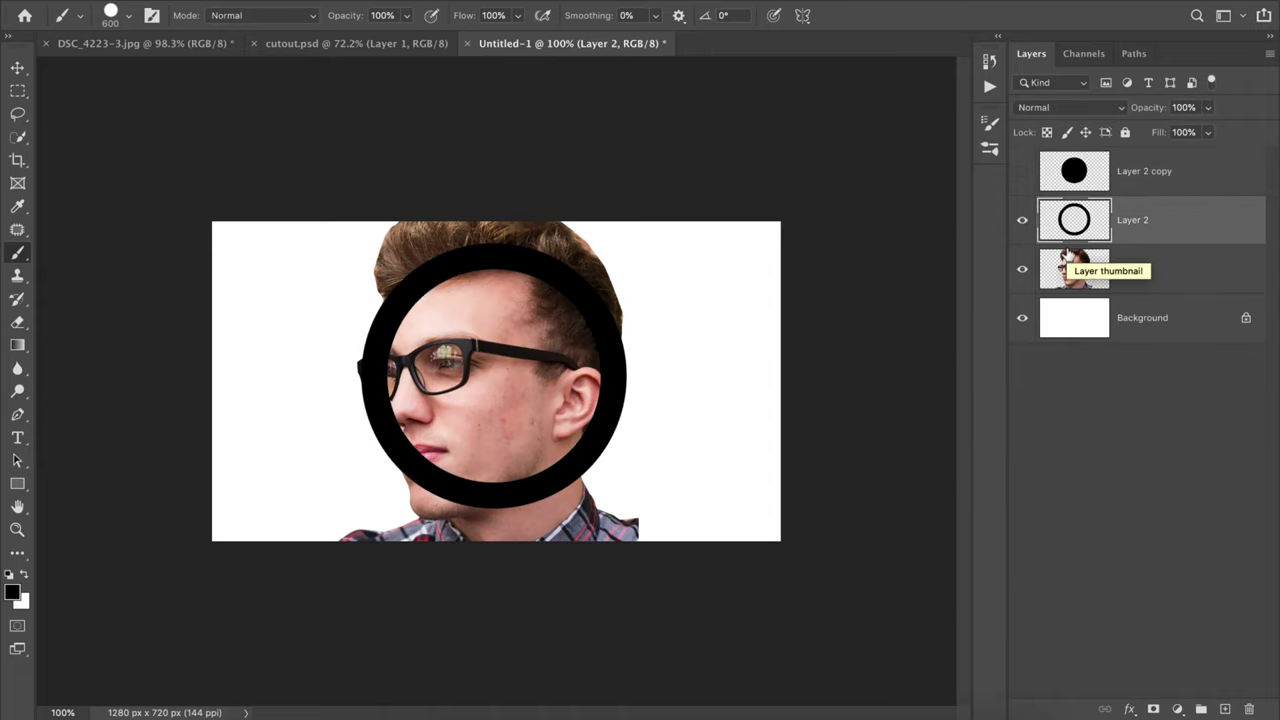
{"action": "left_click", "coordinate": [1080, 175]}
{"action": "key", "text": "Delete"}
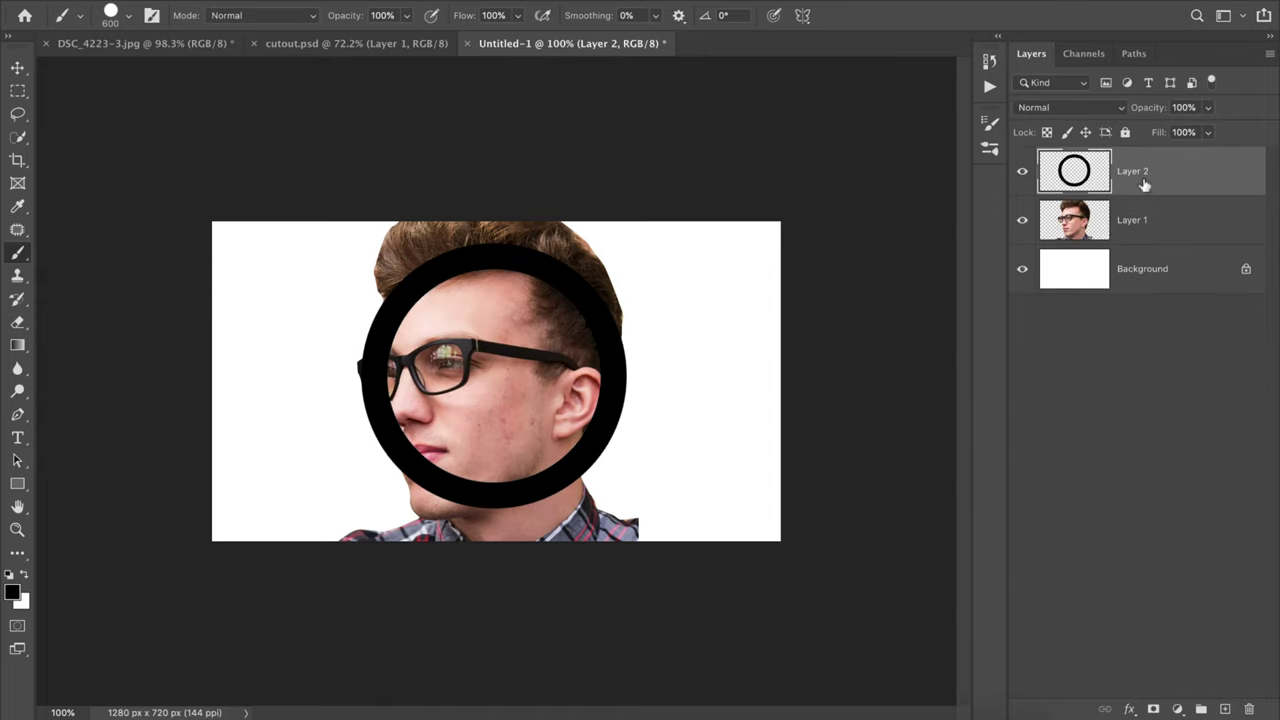
Move the ring below the portrait and enlarge it to about 167% around the head.
{"action": "left_click_drag", "start_coordinate": [1144, 183], "coordinate": [1146, 245]}
{"action": "key", "text": "ctrl+t"}
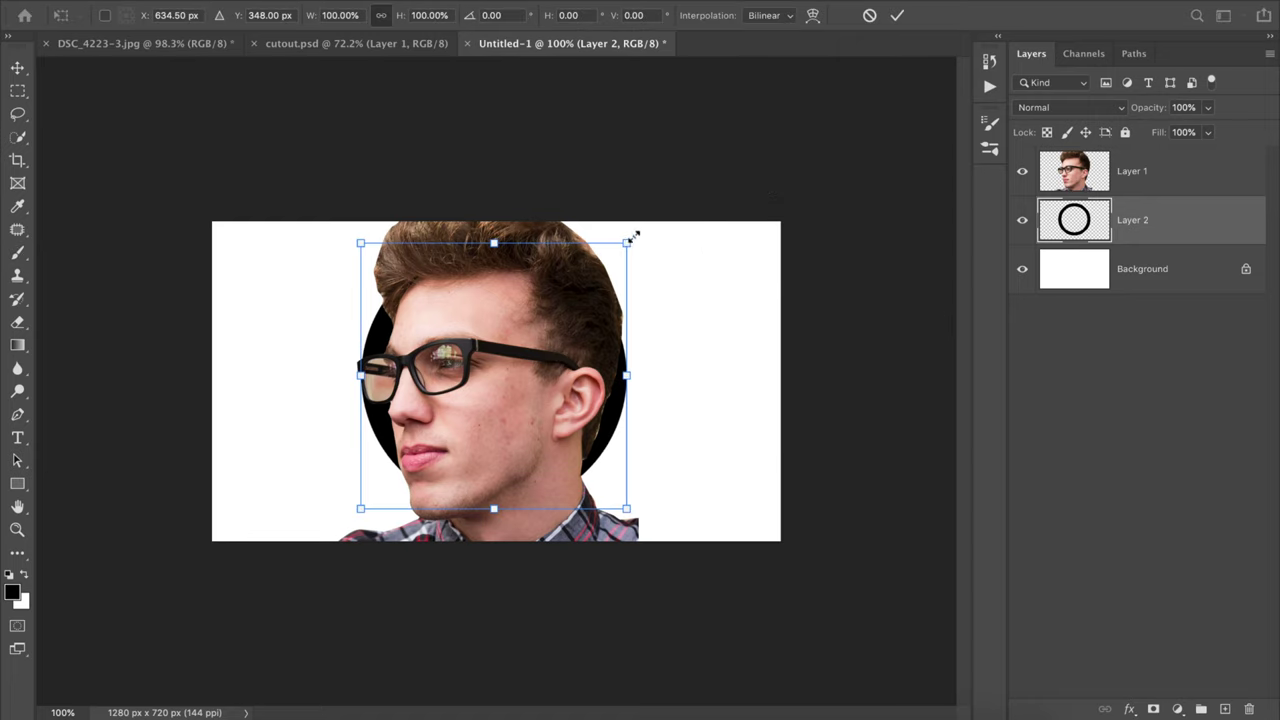
{"action": "left_click_drag", "start_coordinate": [633, 237], "coordinate": [730, 162]}
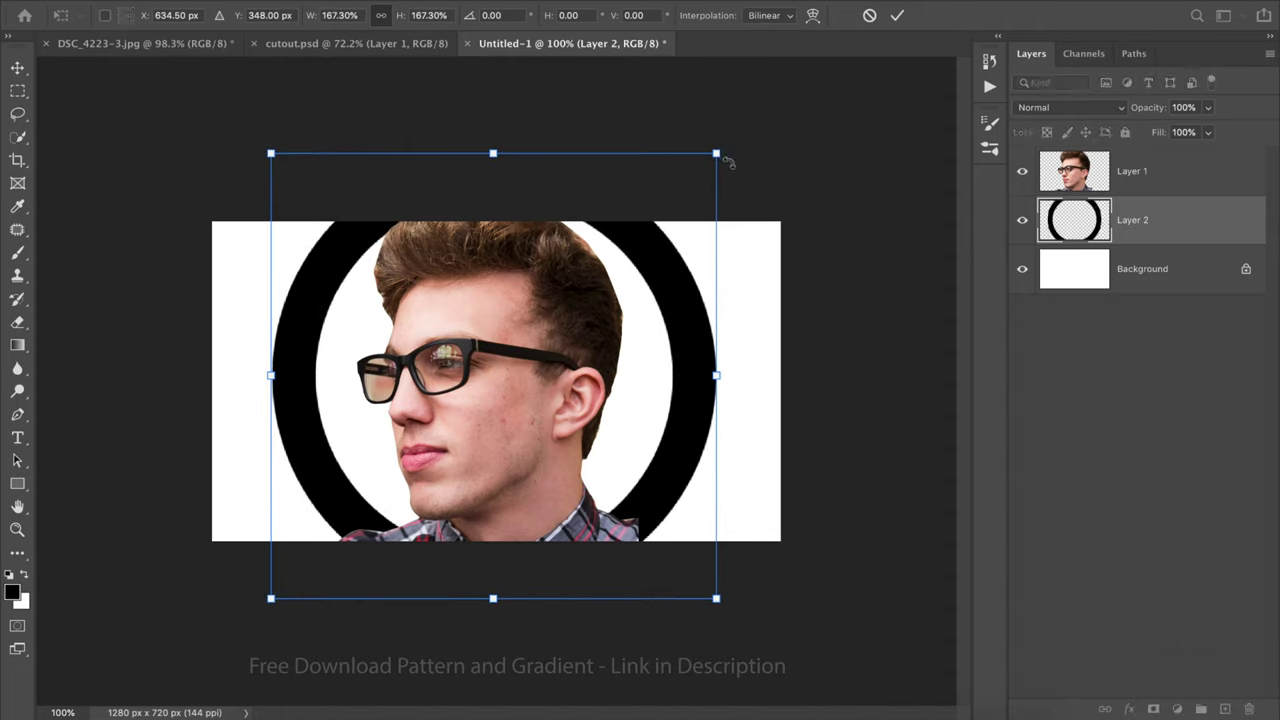
{"action": "left_click", "coordinate": [897, 15]}
Add a Black & White adjustment above the portrait with Reds at -37, plus an empty Layer 3.
{"action": "left_click", "coordinate": [1193, 411]}
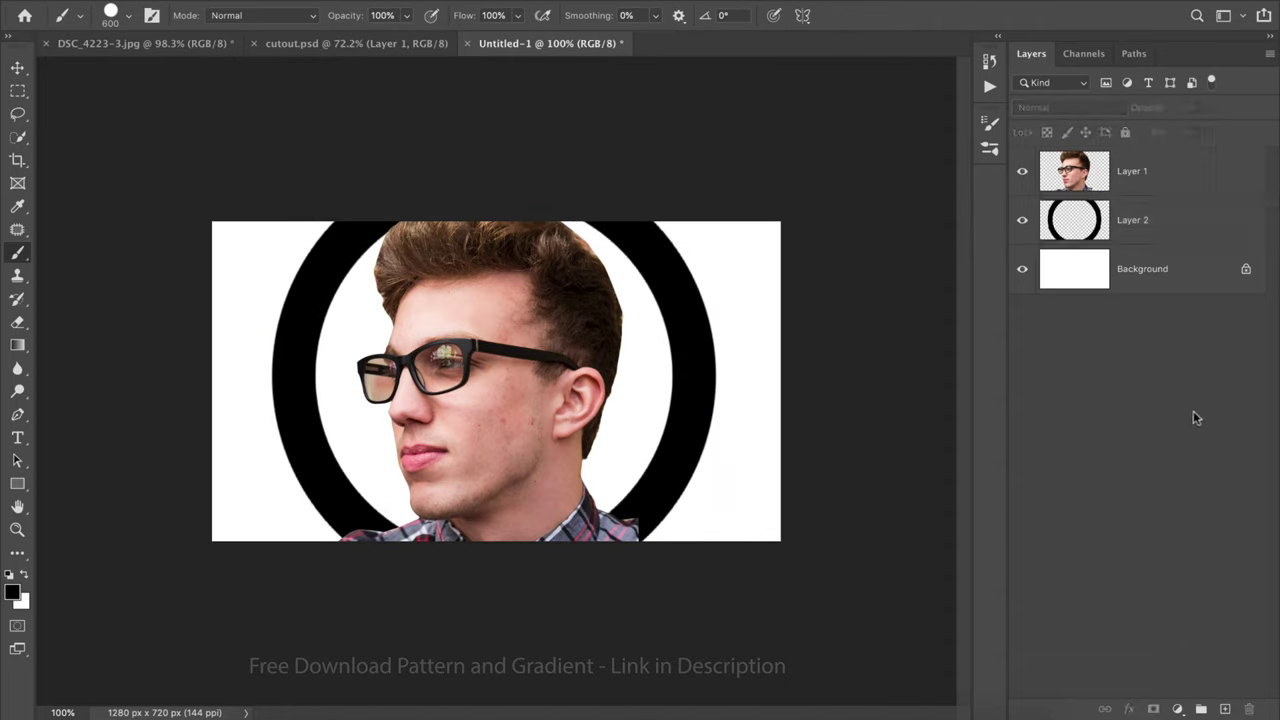
{"action": "left_click", "coordinate": [1174, 179]}
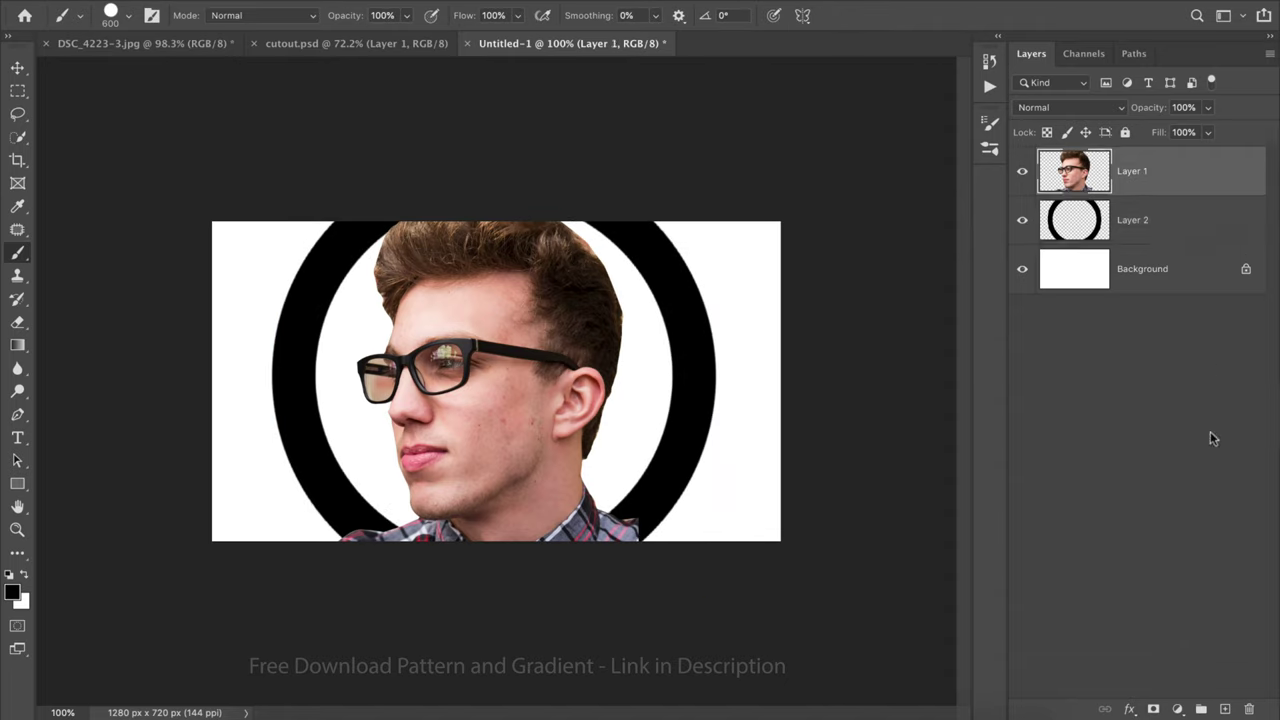
{"action": "left_click", "coordinate": [1179, 708]}
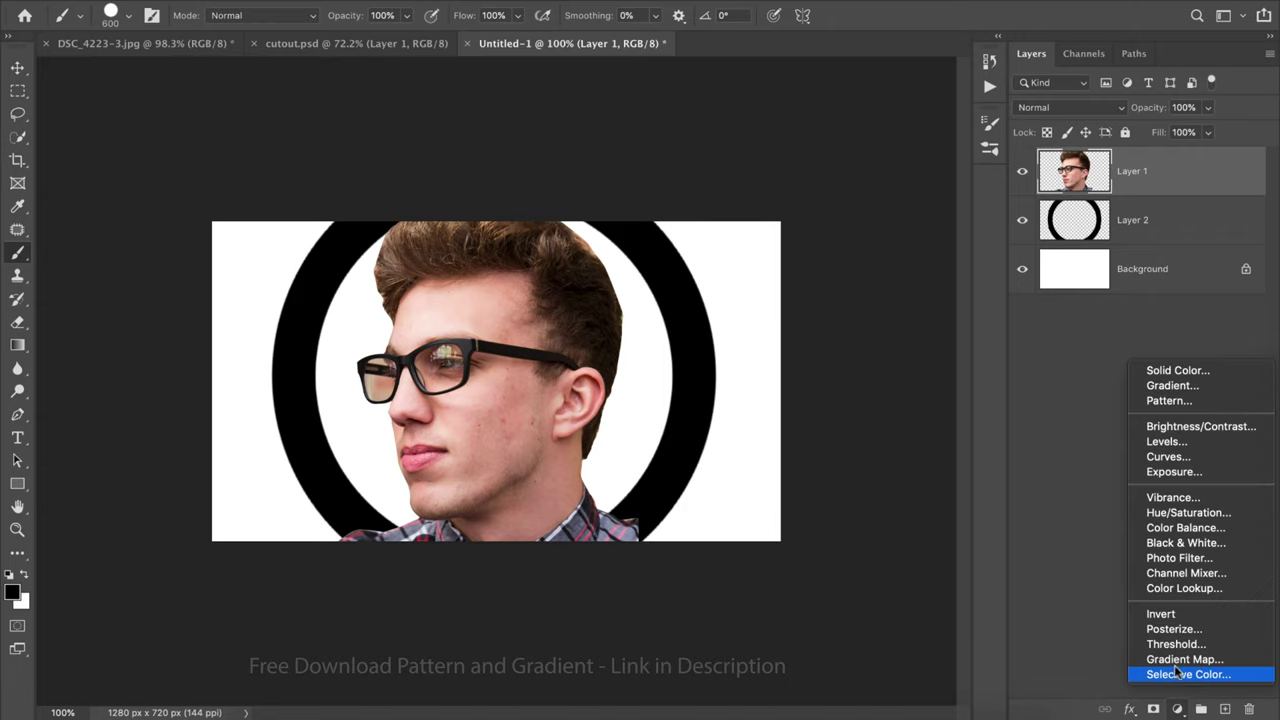
{"action": "left_click", "coordinate": [1180, 542]}
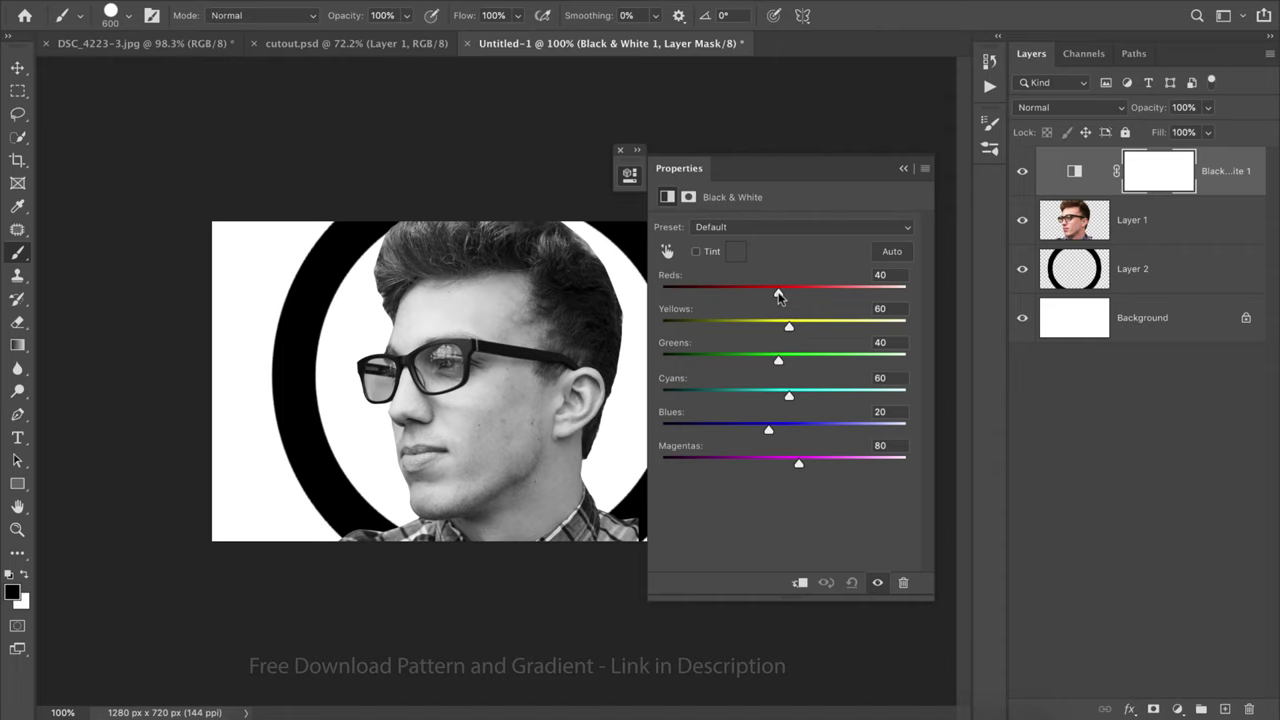
{"action": "mouse_move", "coordinate": [779, 293]}
{"action": "left_mouse_down"}
{"action": "mouse_move", "coordinate": [741, 293]}
{"action": "mouse_move", "coordinate": [779, 326]}
{"action": "left_mouse_up"}
{"action": "left_click", "coordinate": [906, 169]}
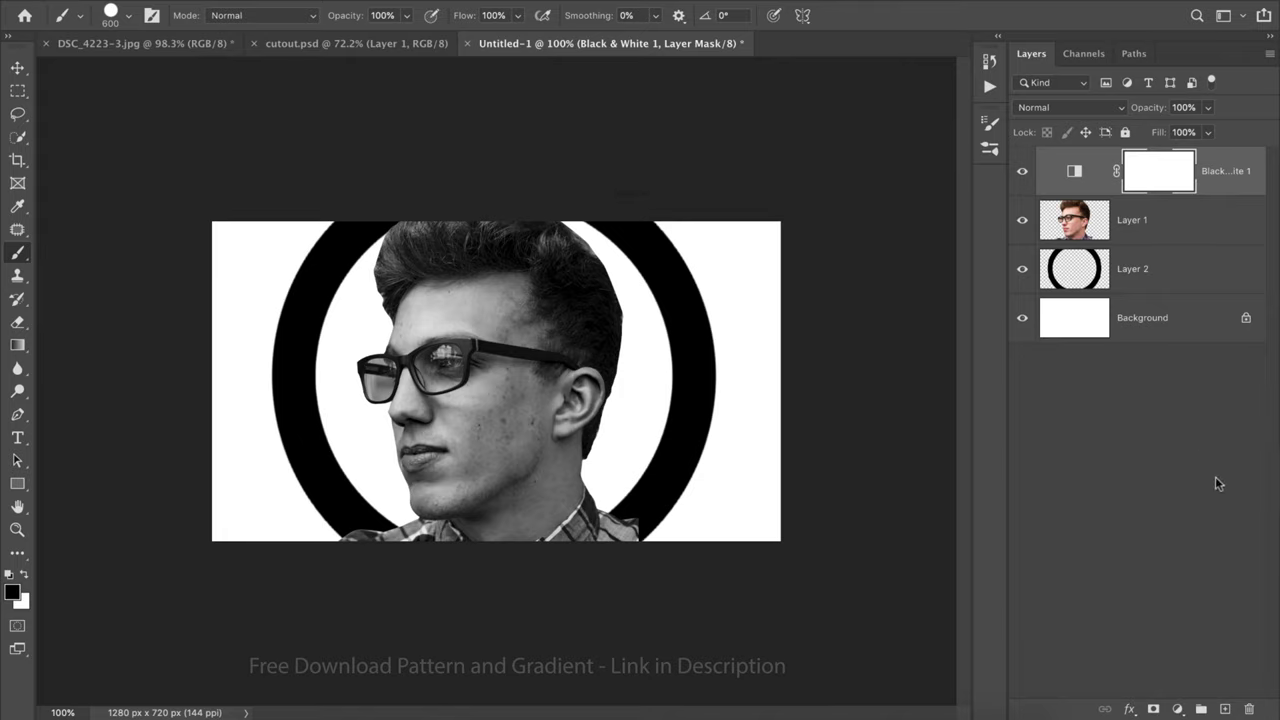
{"action": "left_click", "coordinate": [1224, 709]}
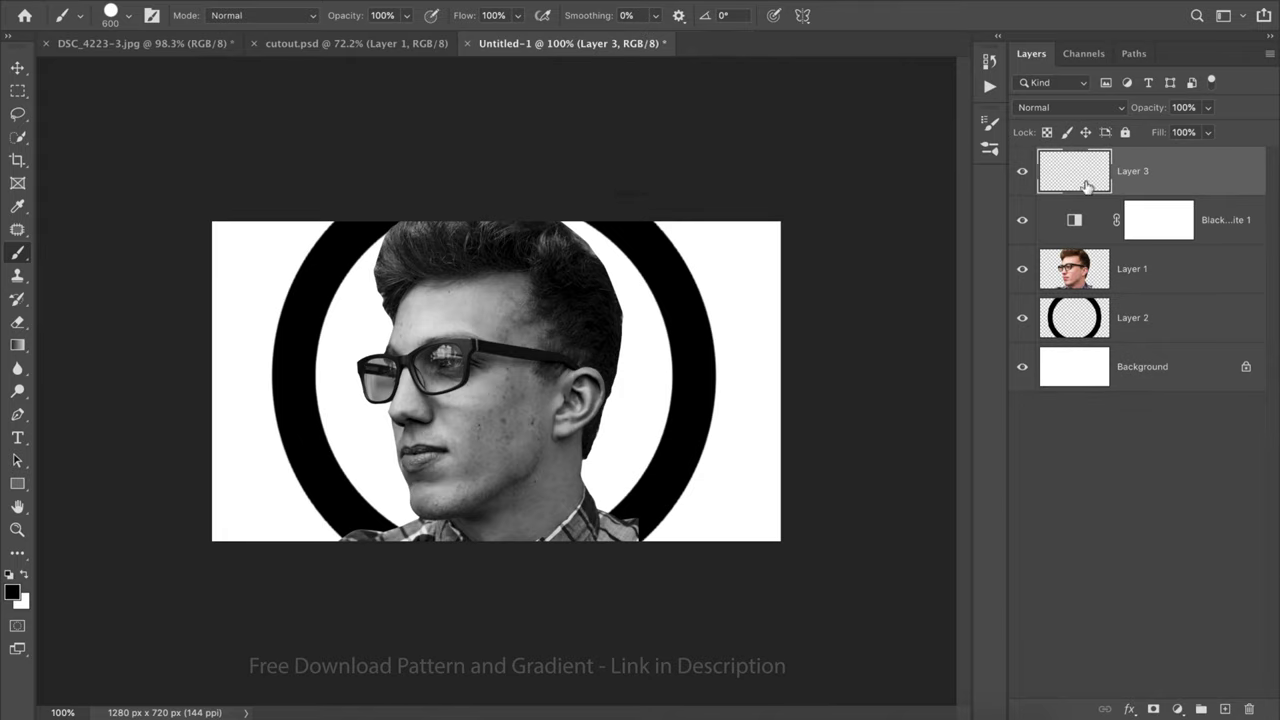
Fill Layer 3 with solid white using the Paint Bucket.
{"action": "key", "text": "g"}
{"action": "right_click", "coordinate": [17, 345]}
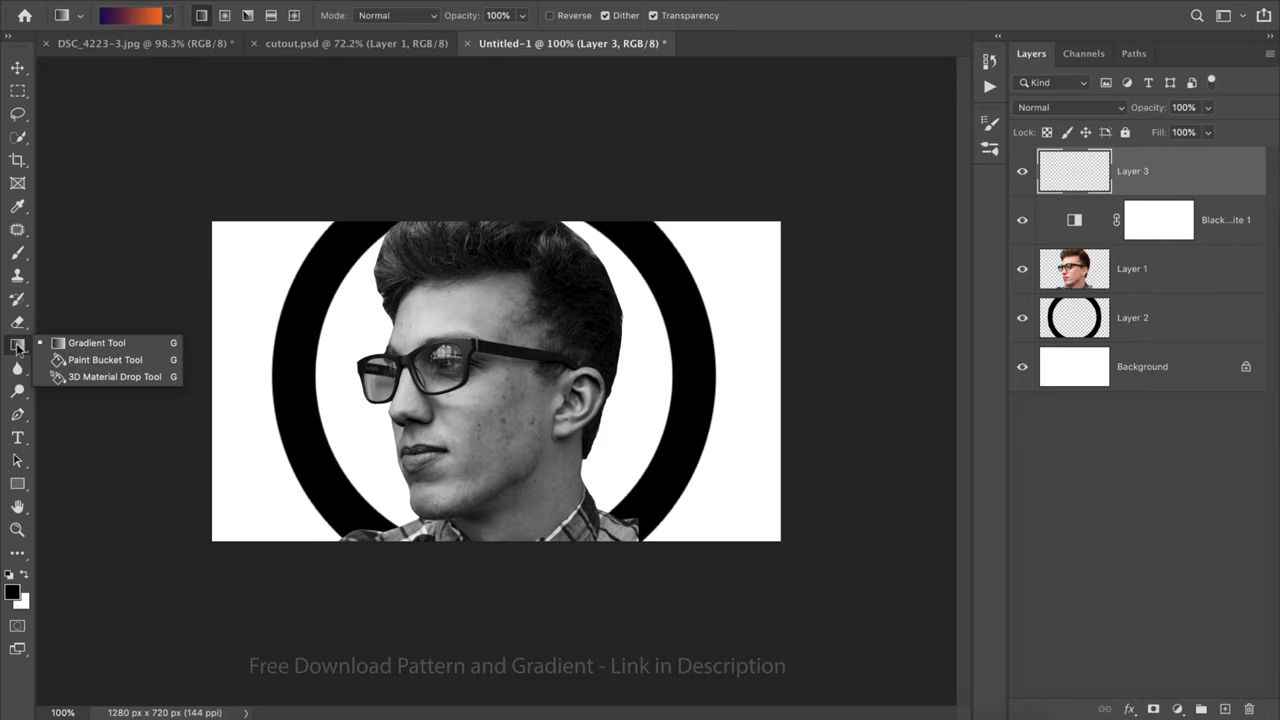
{"action": "left_click", "coordinate": [76, 360]}
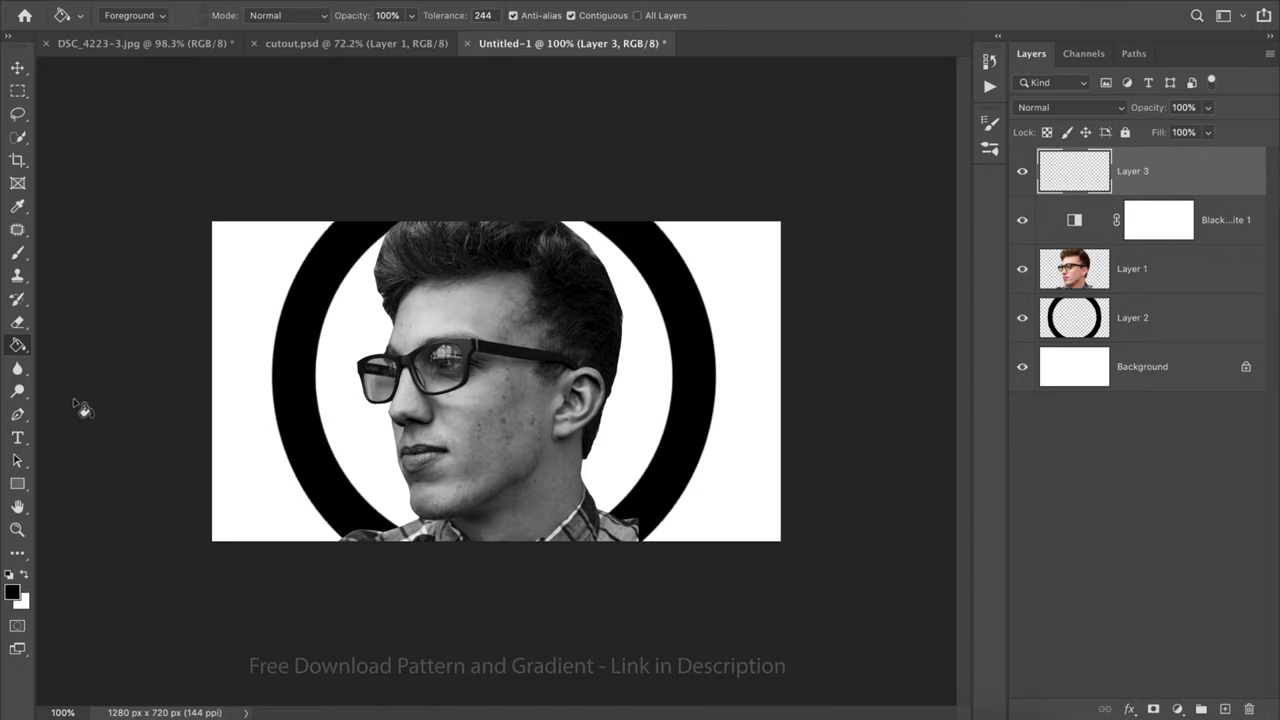
{"action": "left_click", "coordinate": [22, 580]}
{"action": "left_click", "coordinate": [13, 594]}
{"action": "left_click", "coordinate": [1048, 313]}
{"action": "left_click", "coordinate": [640, 310]}
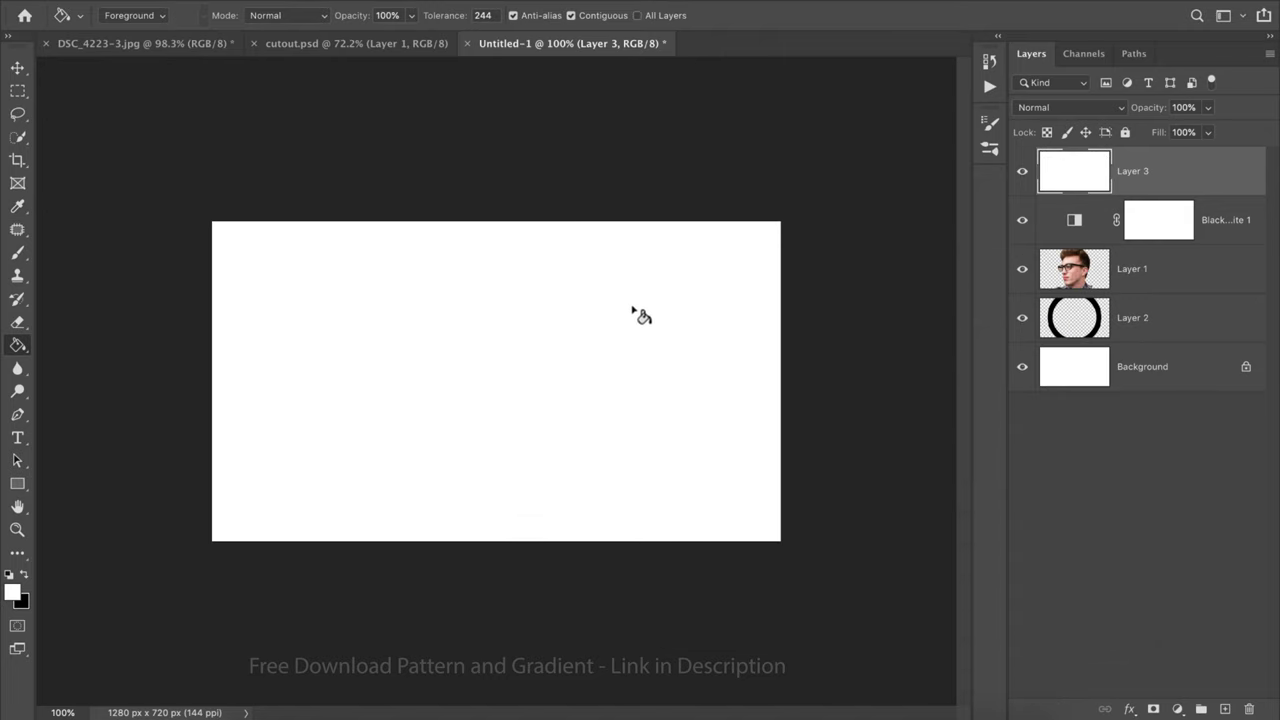
Bring up Layer 3's Blending Options in the Layer Style dialog.
{"action": "right_click", "coordinate": [1191, 169]}
{"action": "left_click", "coordinate": [1044, 181]}
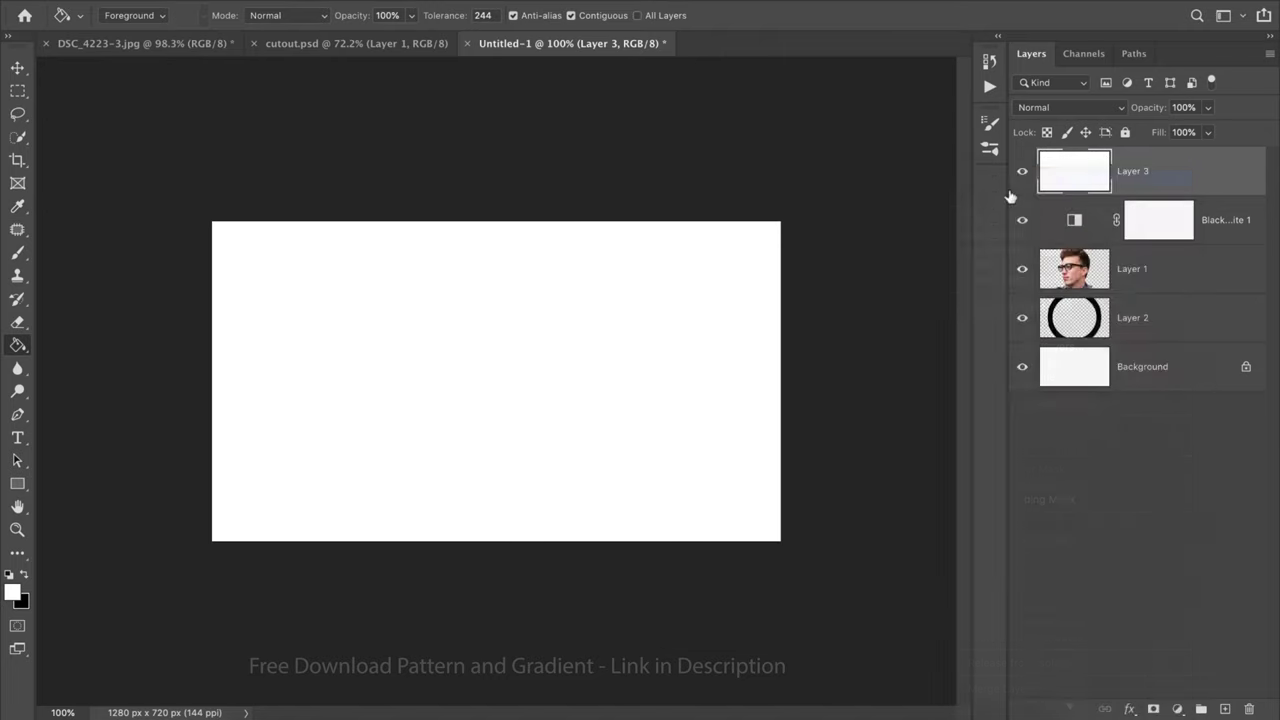
{"action": "mouse_move", "coordinate": [709, 292]}
{"action": "left_mouse_down"}
{"action": "mouse_move", "coordinate": [695, 207]}
{"action": "mouse_move", "coordinate": [626, 84]}
{"action": "left_mouse_up"}
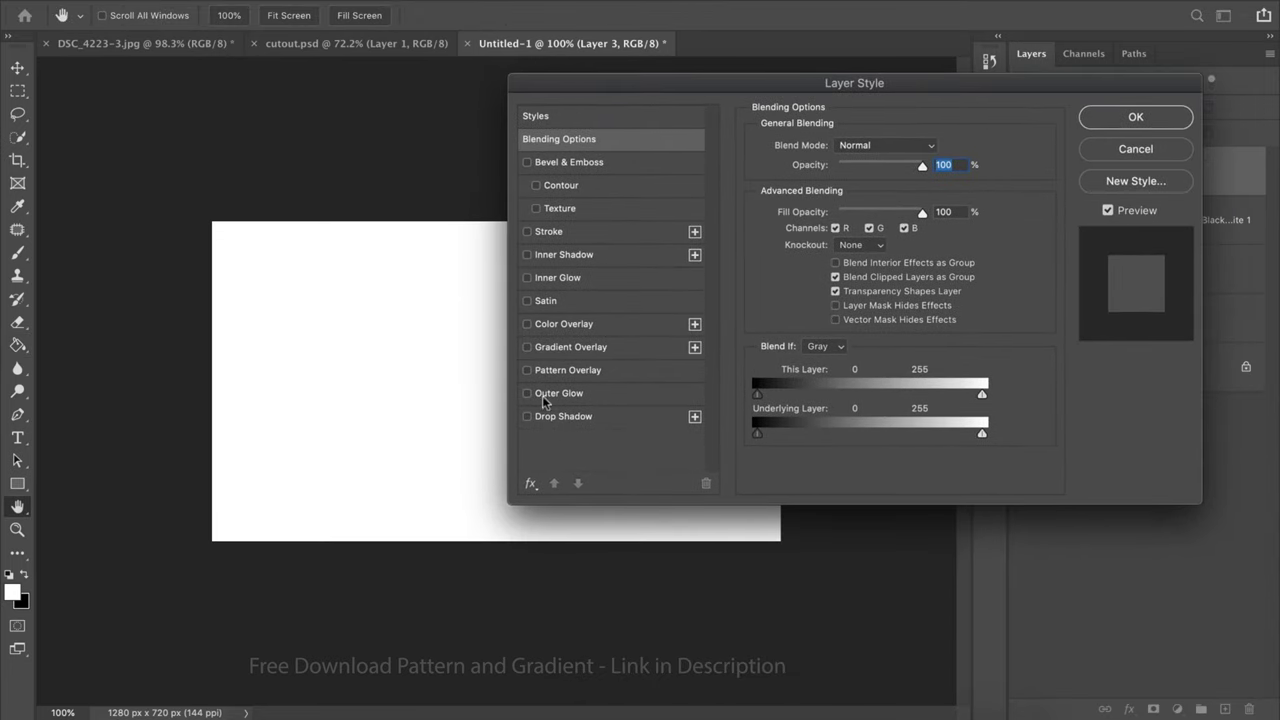
Give Layer 3 a wavy-line Pattern Overlay in Normal mode at 45% scale.
{"action": "left_click", "coordinate": [527, 371]}
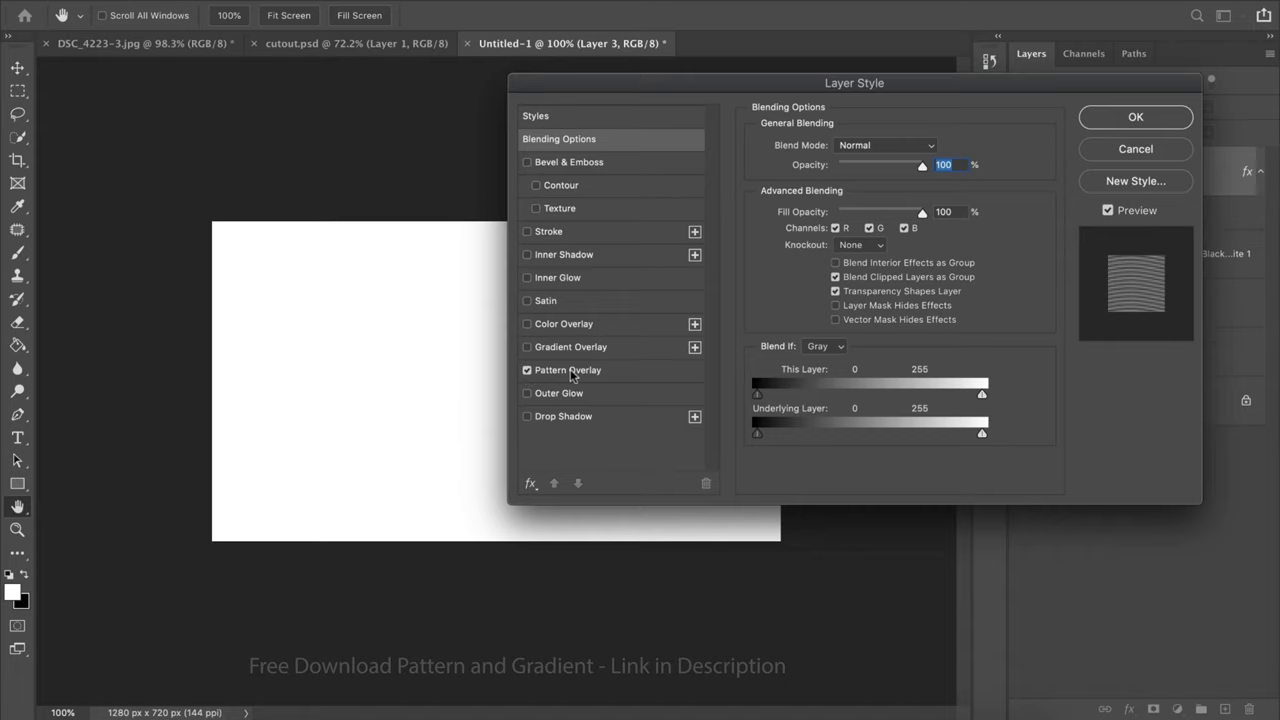
{"action": "left_click", "coordinate": [582, 372]}
{"action": "left_click", "coordinate": [855, 206]}
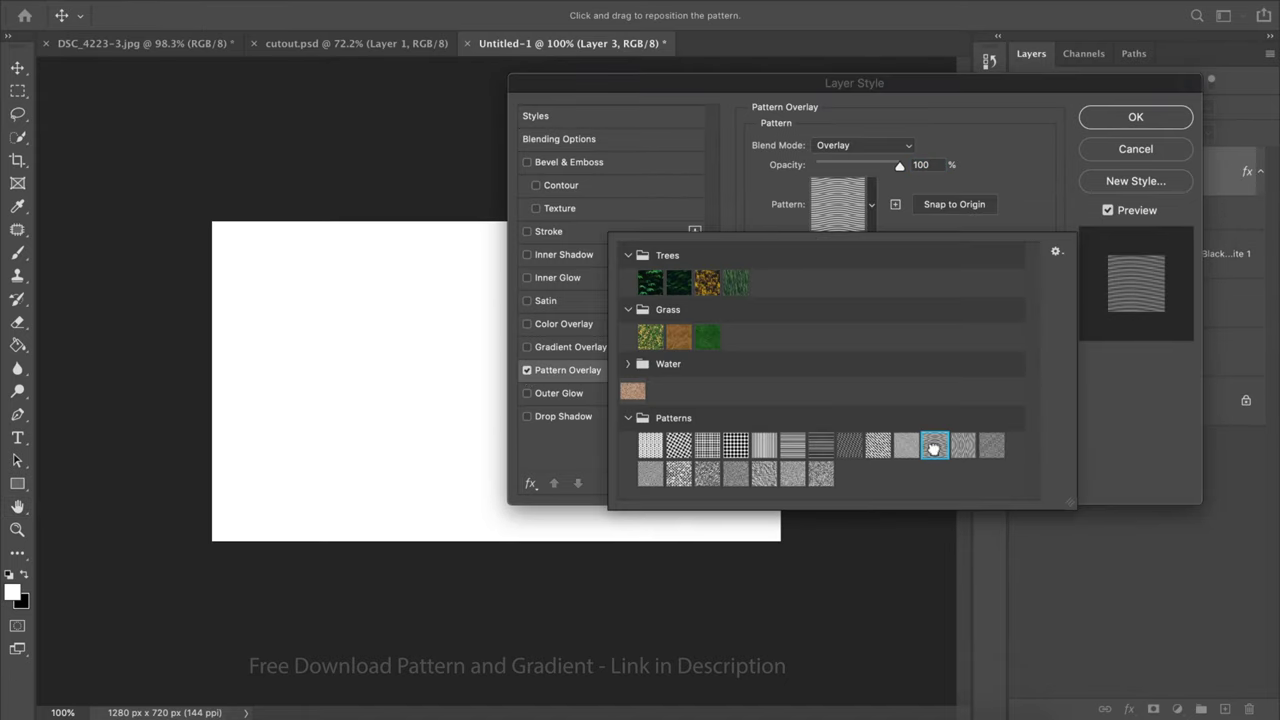
{"action": "left_click", "coordinate": [1042, 178]}
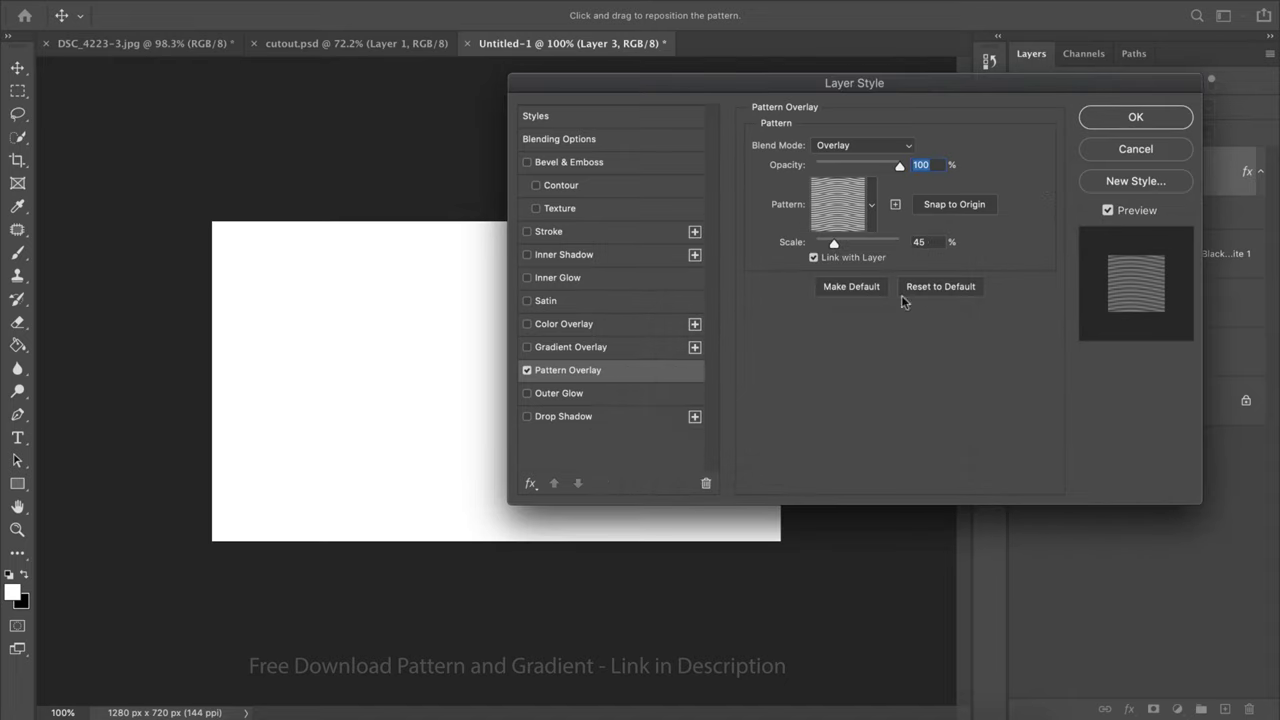
{"action": "left_click", "coordinate": [849, 145]}
{"action": "scroll", "coordinate": [860, 120], "scroll_direction": "up", "scroll_amount": 3}
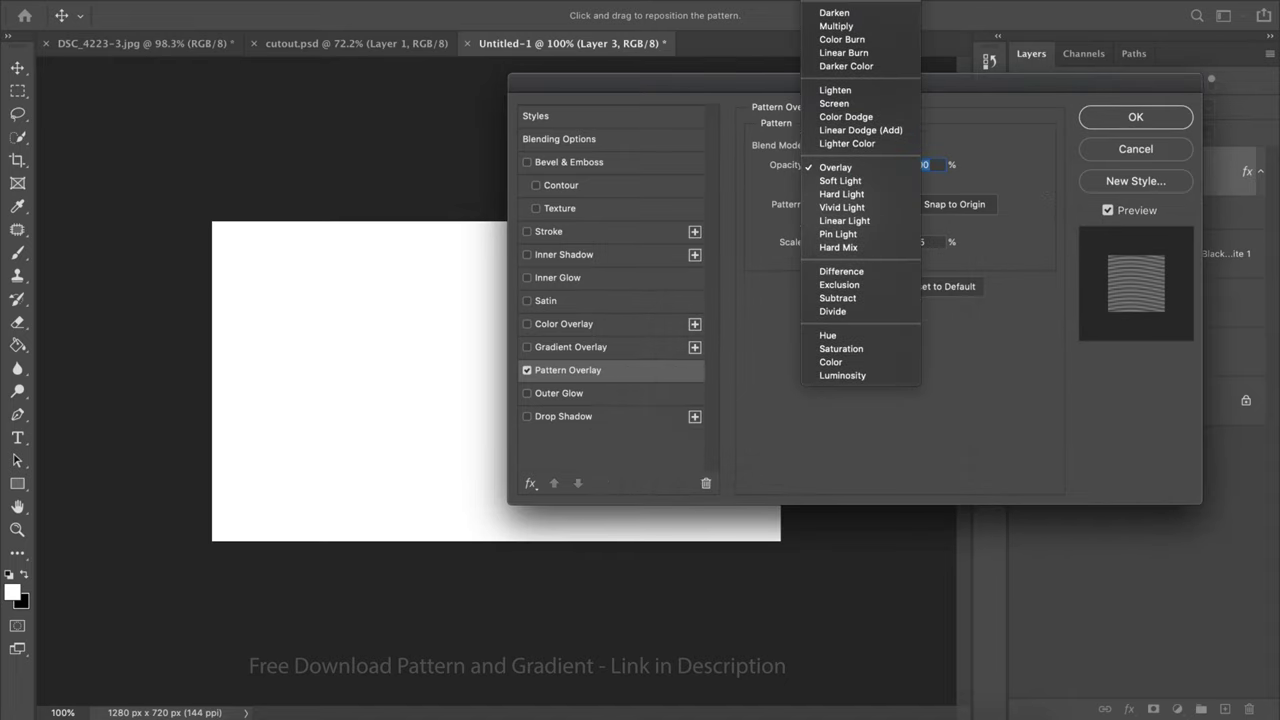
{"action": "left_click", "coordinate": [845, 95]}
{"action": "left_click_drag", "start_coordinate": [836, 244], "coordinate": [840, 244]}
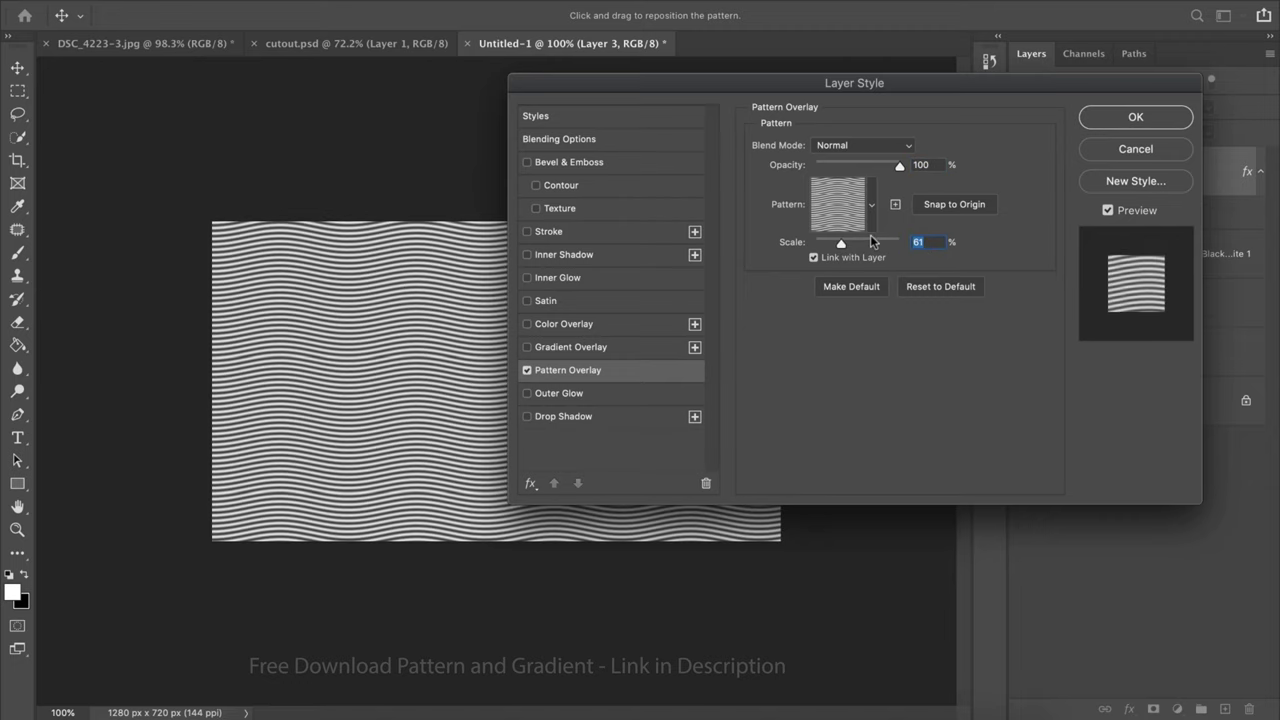
{"action": "type", "text": "45"}
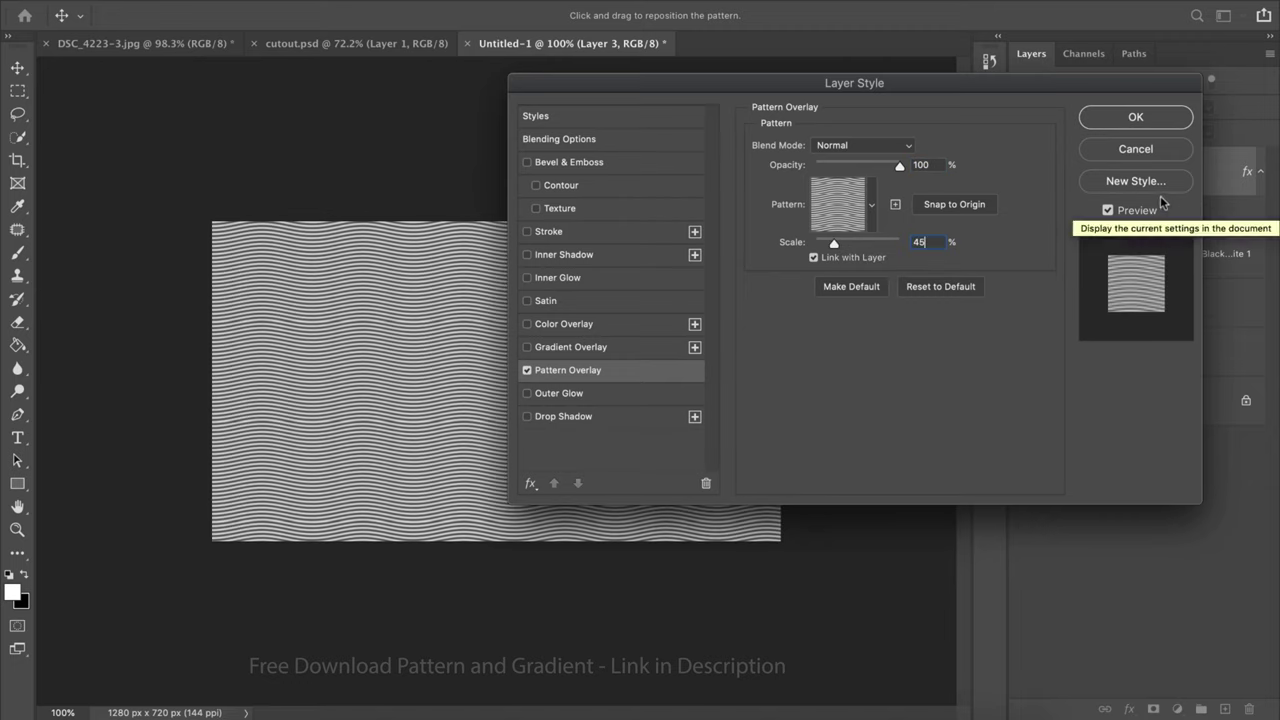
{"action": "left_click", "coordinate": [1136, 118]}
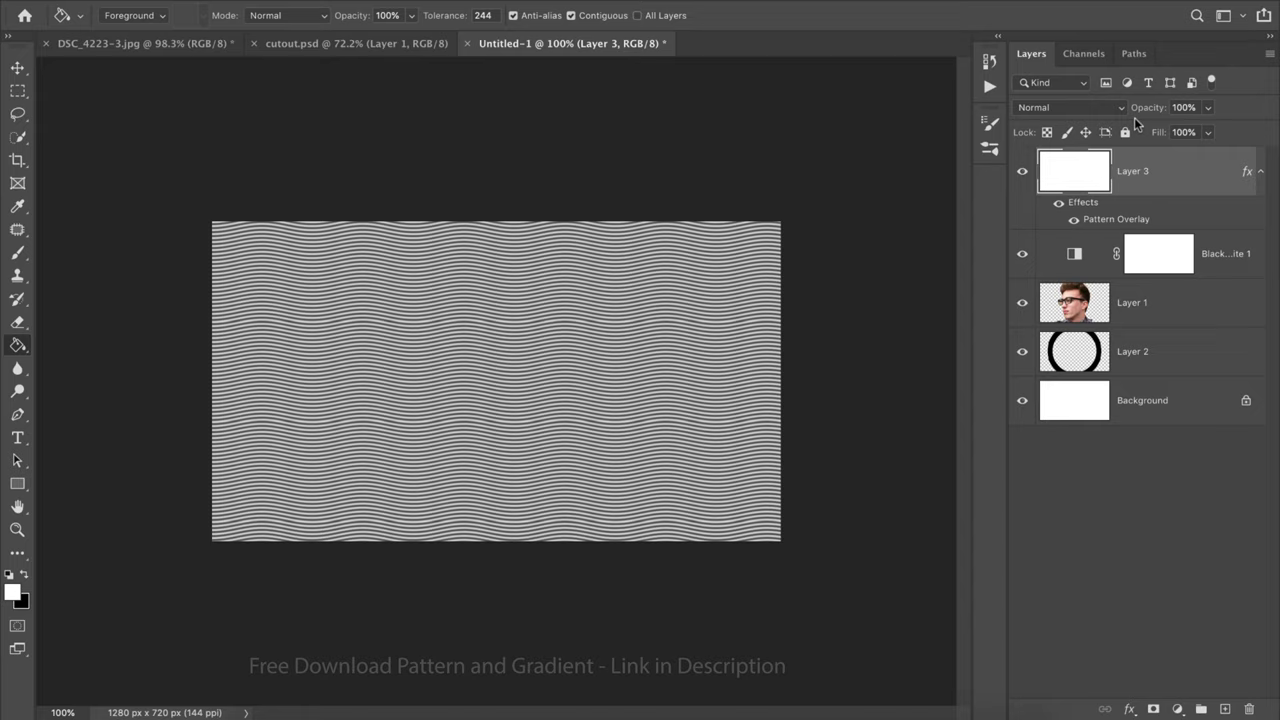
Add an empty Layer 4 and select it together with Layer 3.
{"action": "left_click", "coordinate": [1225, 707]}
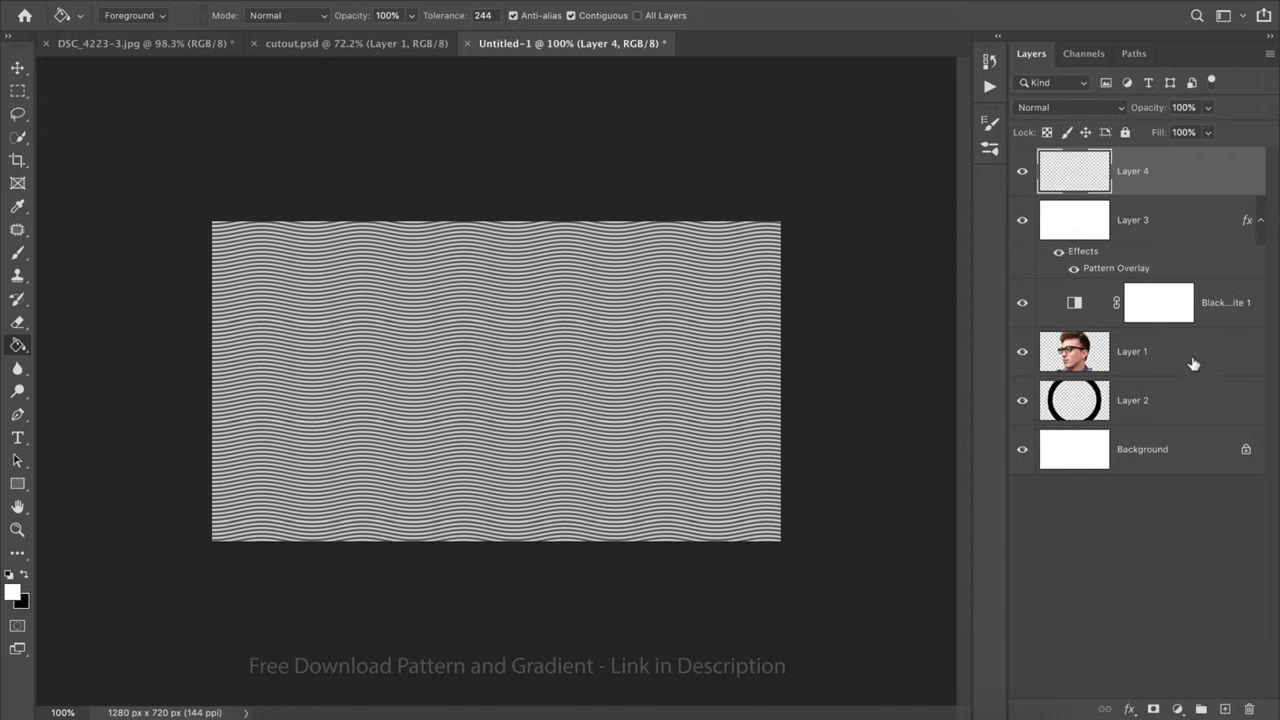
{"action": "left_click", "coordinate": [1163, 224], "text": "shift"}
{"action": "right_click", "coordinate": [1164, 180]}
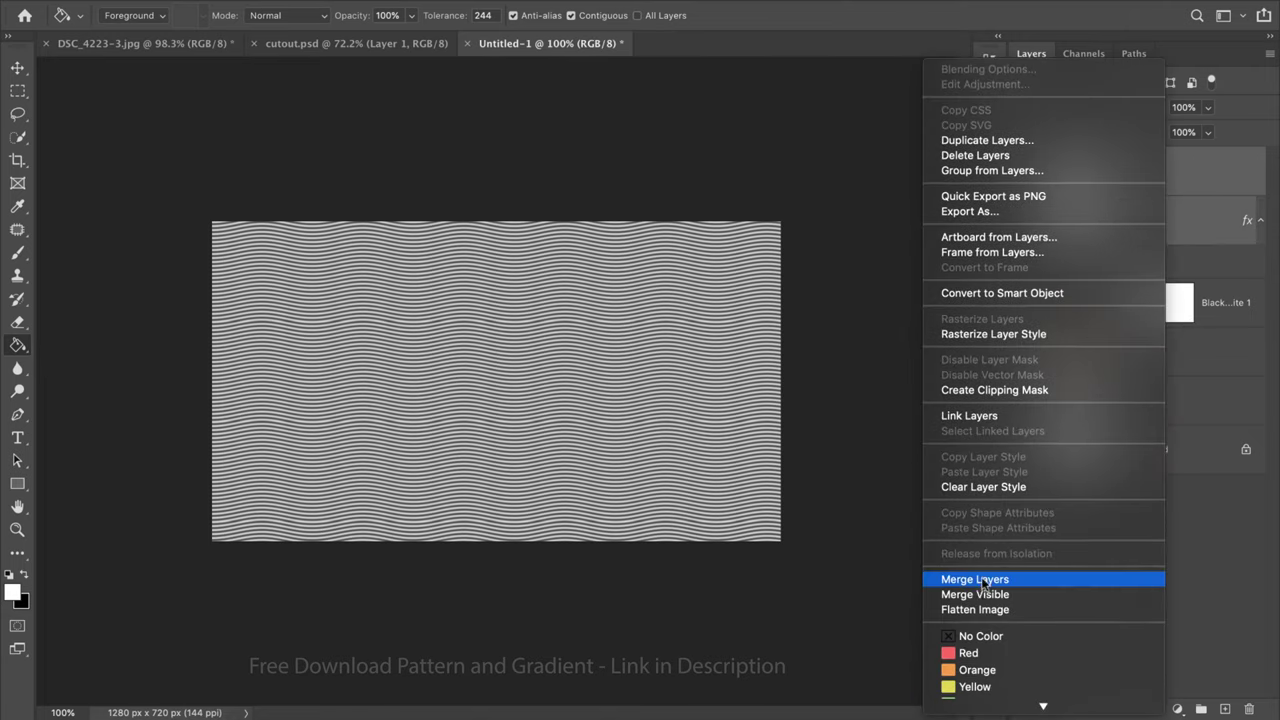
Merge Layers 3 and 4 and set the merged layer to Overlay blending.
{"action": "left_click", "coordinate": [985, 580]}
{"action": "left_click", "coordinate": [1074, 105]}
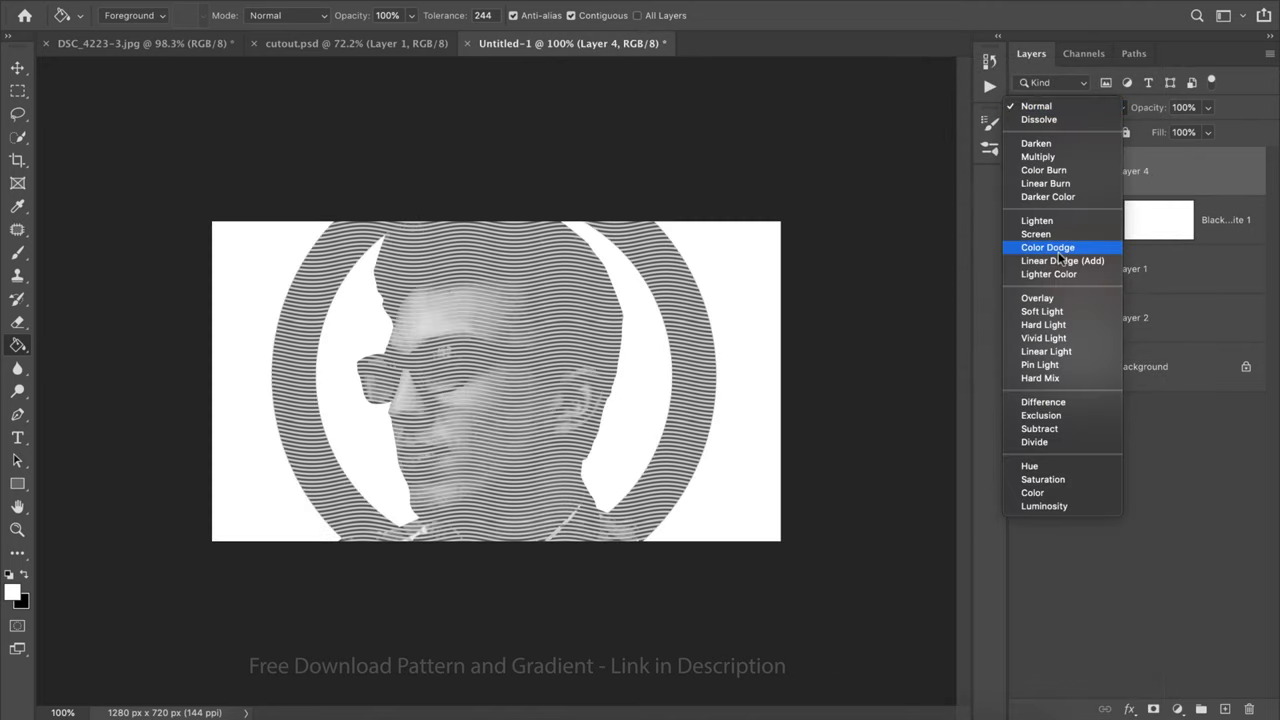
{"action": "left_click", "coordinate": [1056, 299]}
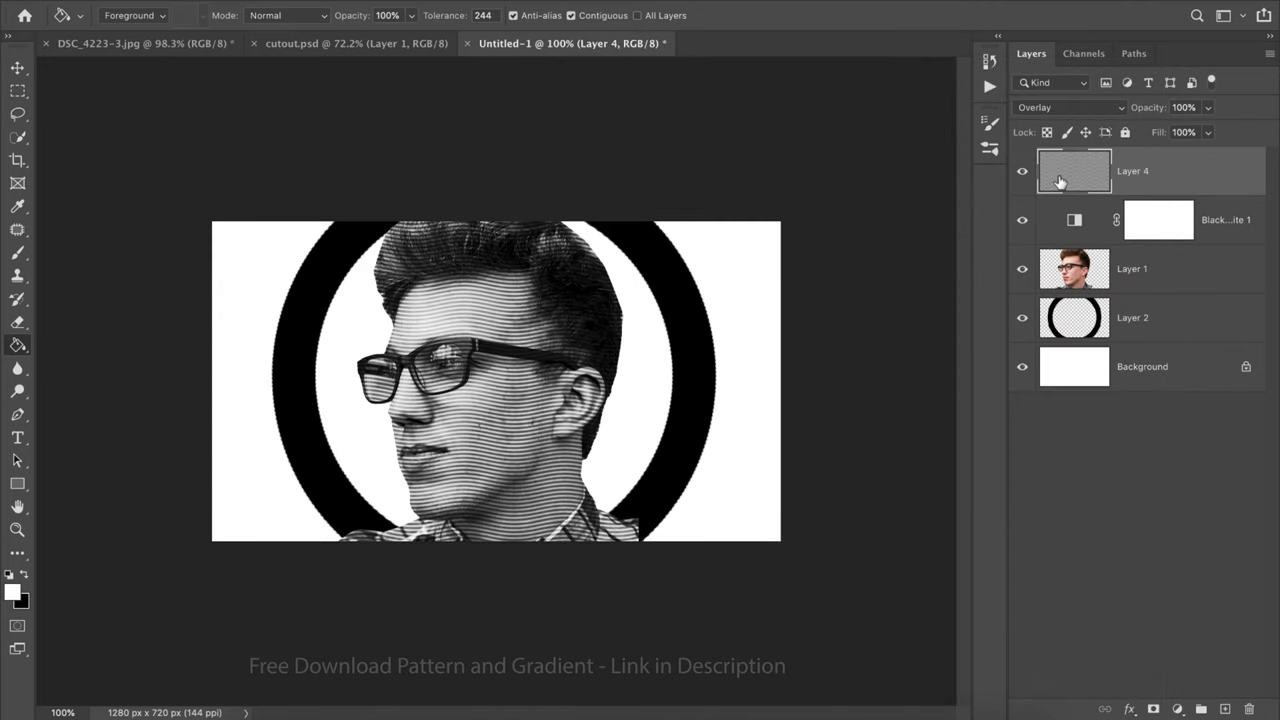
Duplicate Layer 4, merge it into Layer 4 copy, and set that to Overlay.
{"action": "left_click_drag", "start_coordinate": [1060, 181], "coordinate": [1226, 706]}
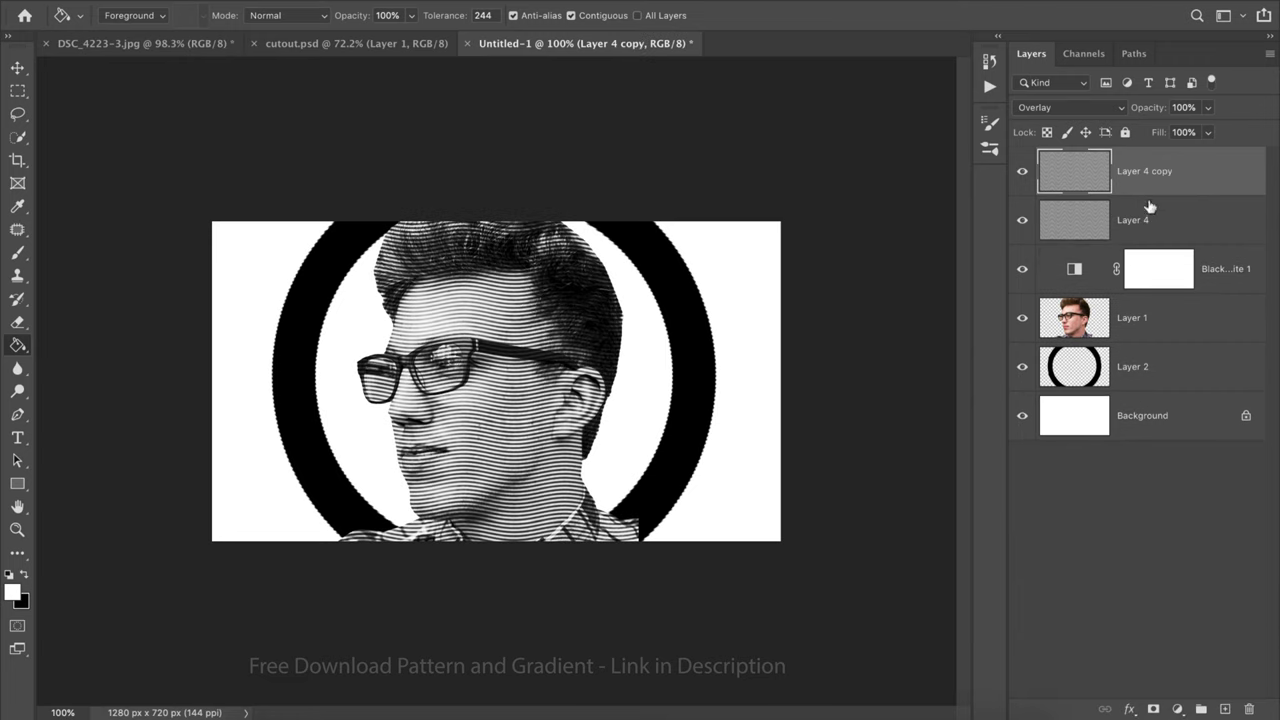
{"action": "left_click", "coordinate": [1175, 224], "text": "shift"}
{"action": "right_click", "coordinate": [1166, 180]}
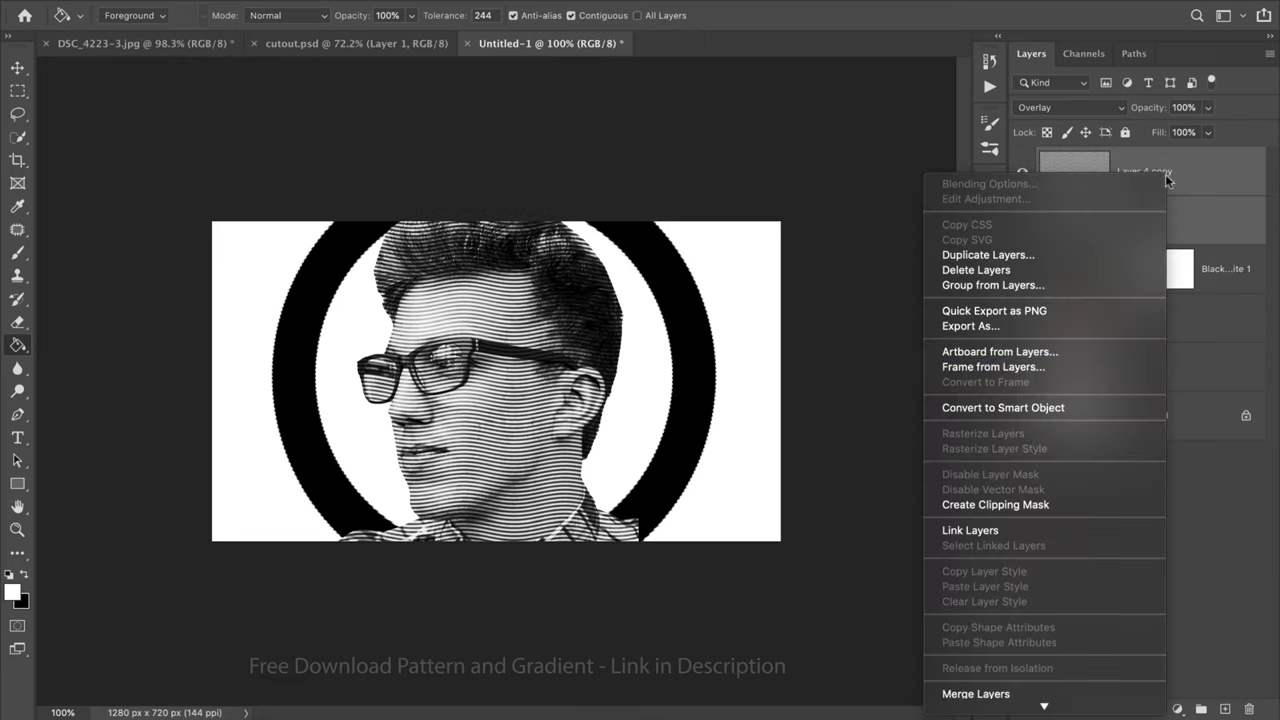
{"action": "left_click", "coordinate": [976, 693]}
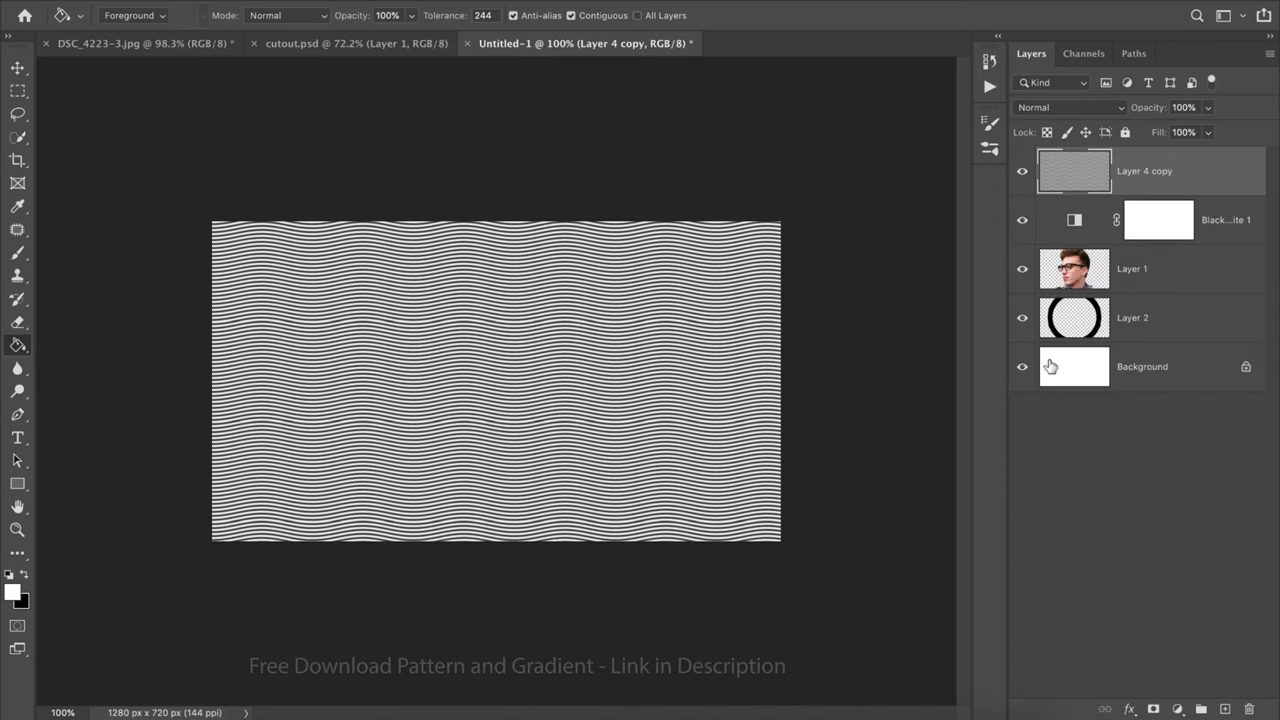
{"action": "left_click", "coordinate": [1062, 108]}
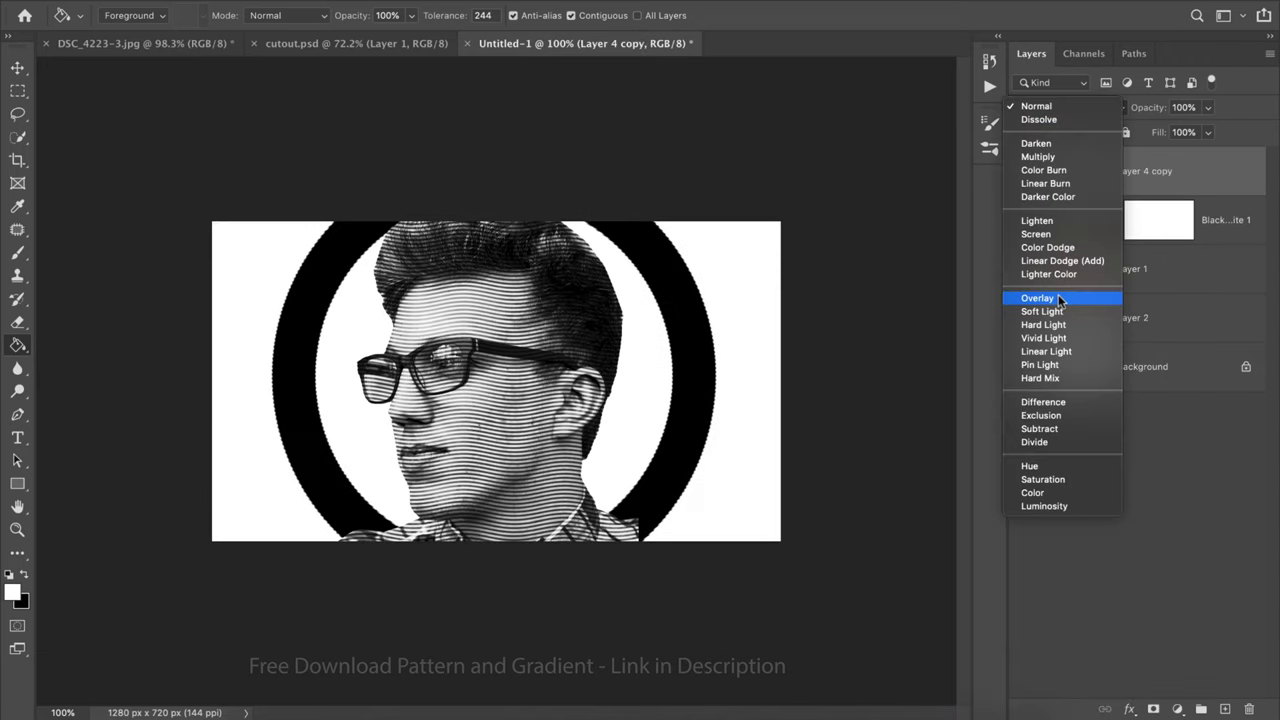
{"action": "left_click", "coordinate": [1035, 296]}
{"action": "right_click", "coordinate": [1142, 170]}
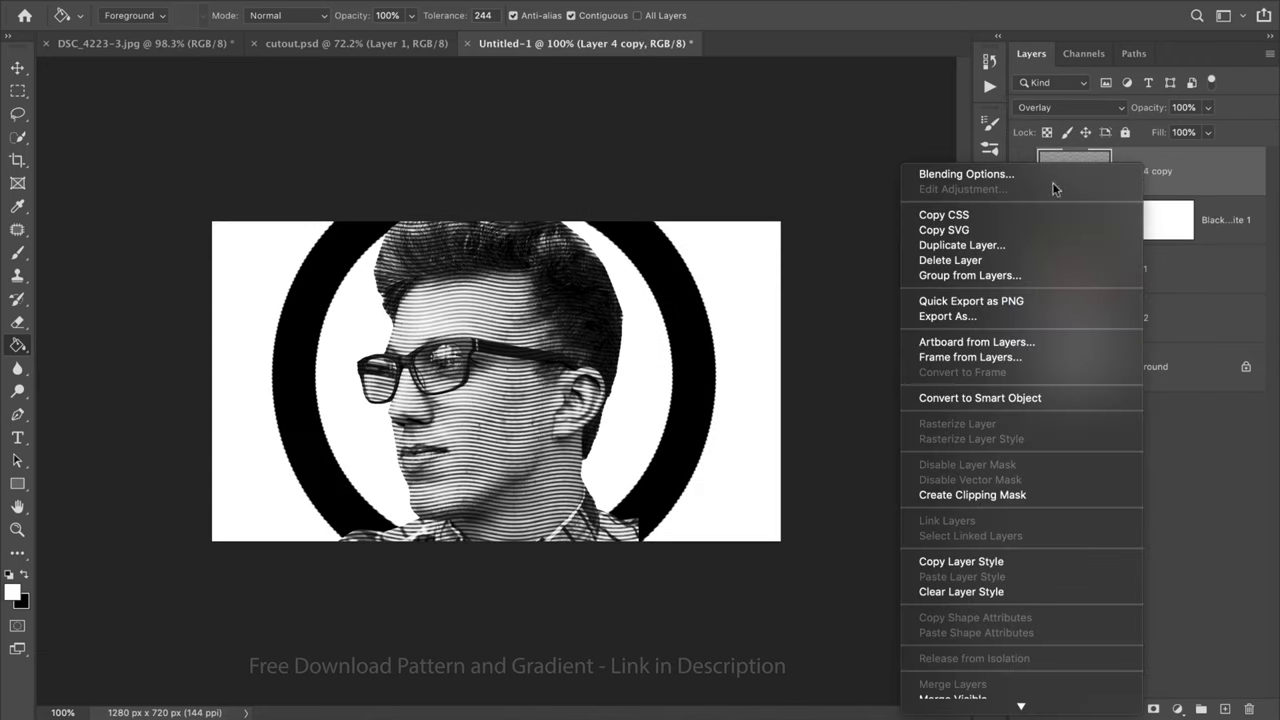
Add a diagonal-wave Pattern Overlay in Overlay mode to Layer 4 copy.
{"action": "left_click", "coordinate": [1000, 172]}
{"action": "left_click_drag", "start_coordinate": [585, 88], "coordinate": [632, 90]}
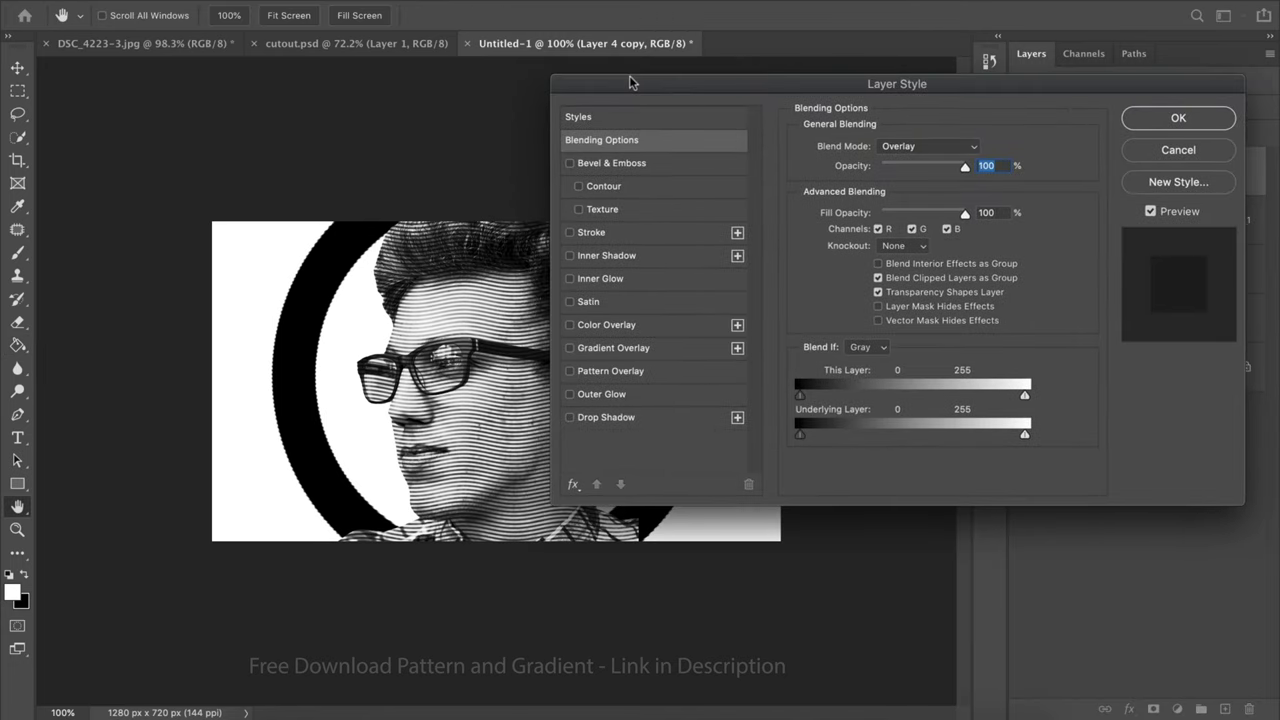
{"action": "left_click", "coordinate": [574, 372]}
{"action": "left_click", "coordinate": [603, 373]}
{"action": "left_click", "coordinate": [885, 205]}
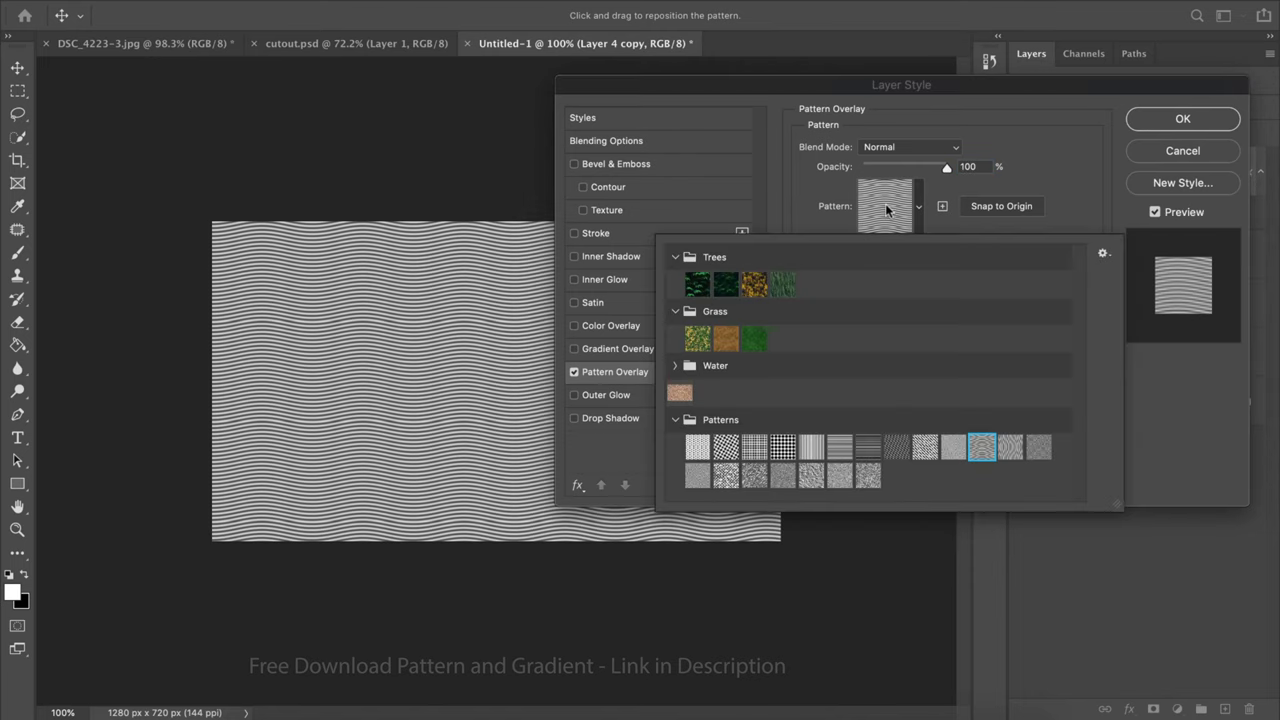
{"action": "left_click", "coordinate": [1038, 451]}
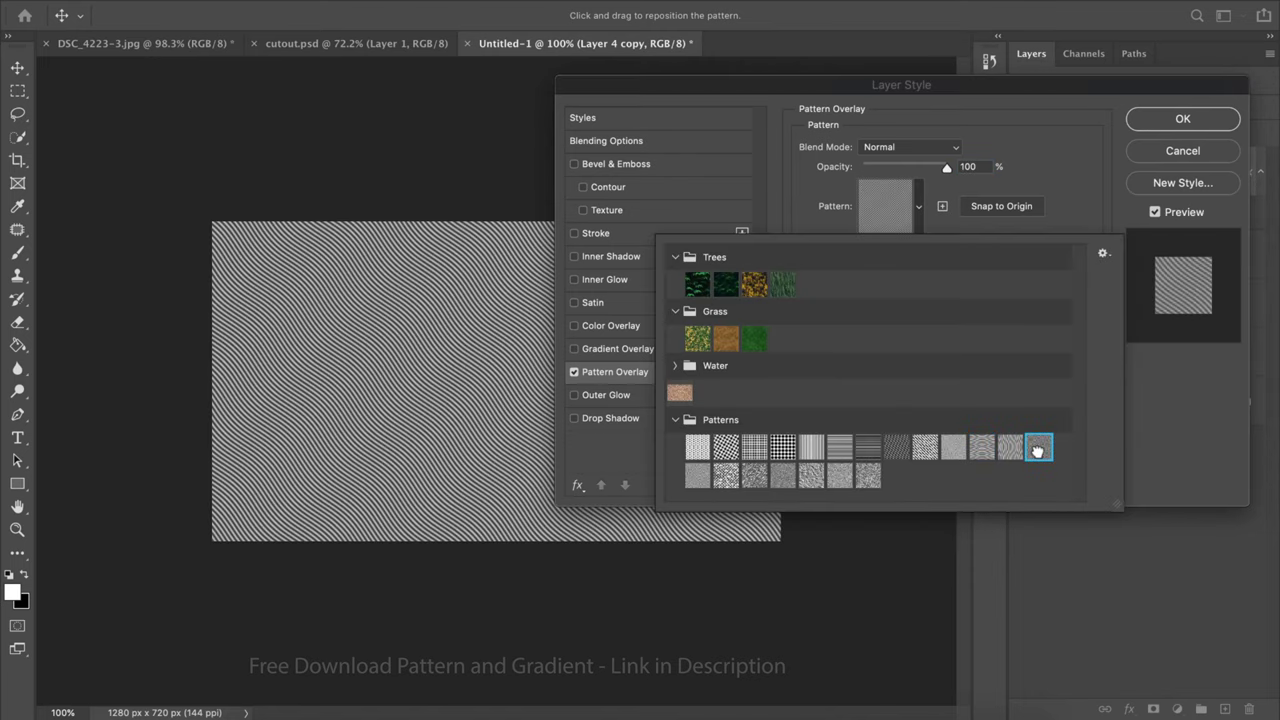
{"action": "left_click", "coordinate": [912, 151]}
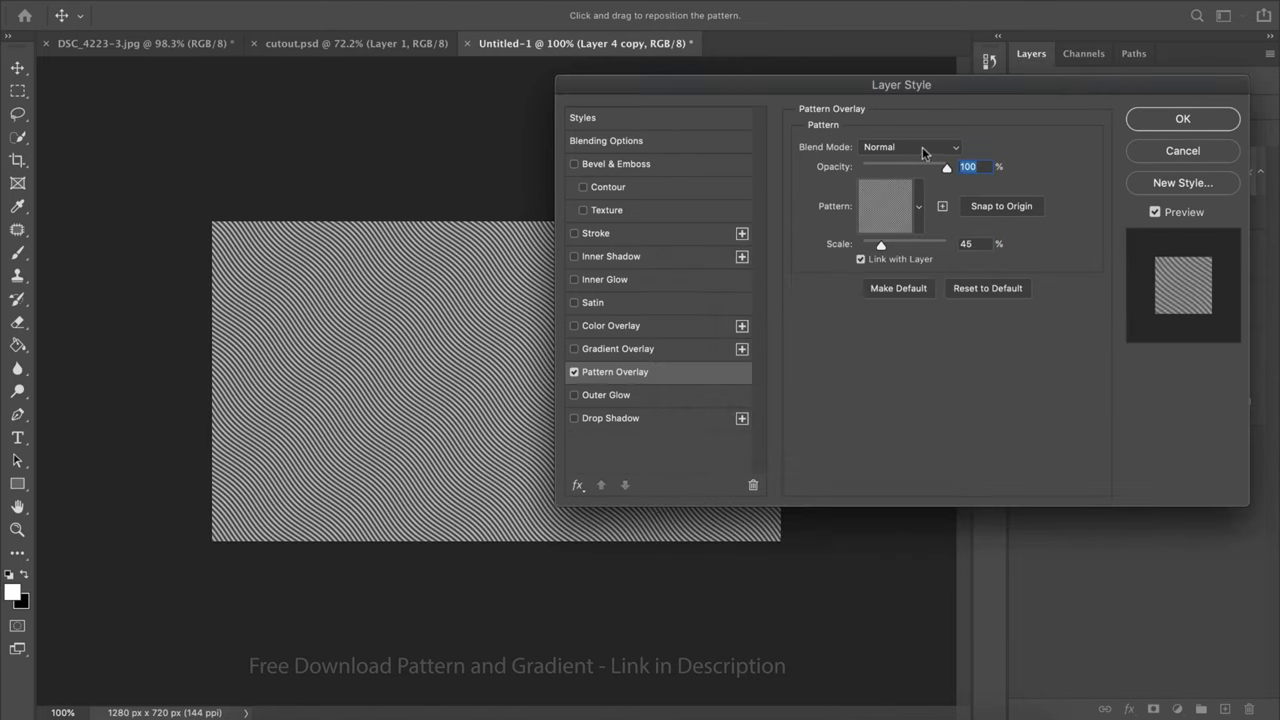
{"action": "left_click", "coordinate": [918, 150]}
{"action": "left_click", "coordinate": [894, 340]}
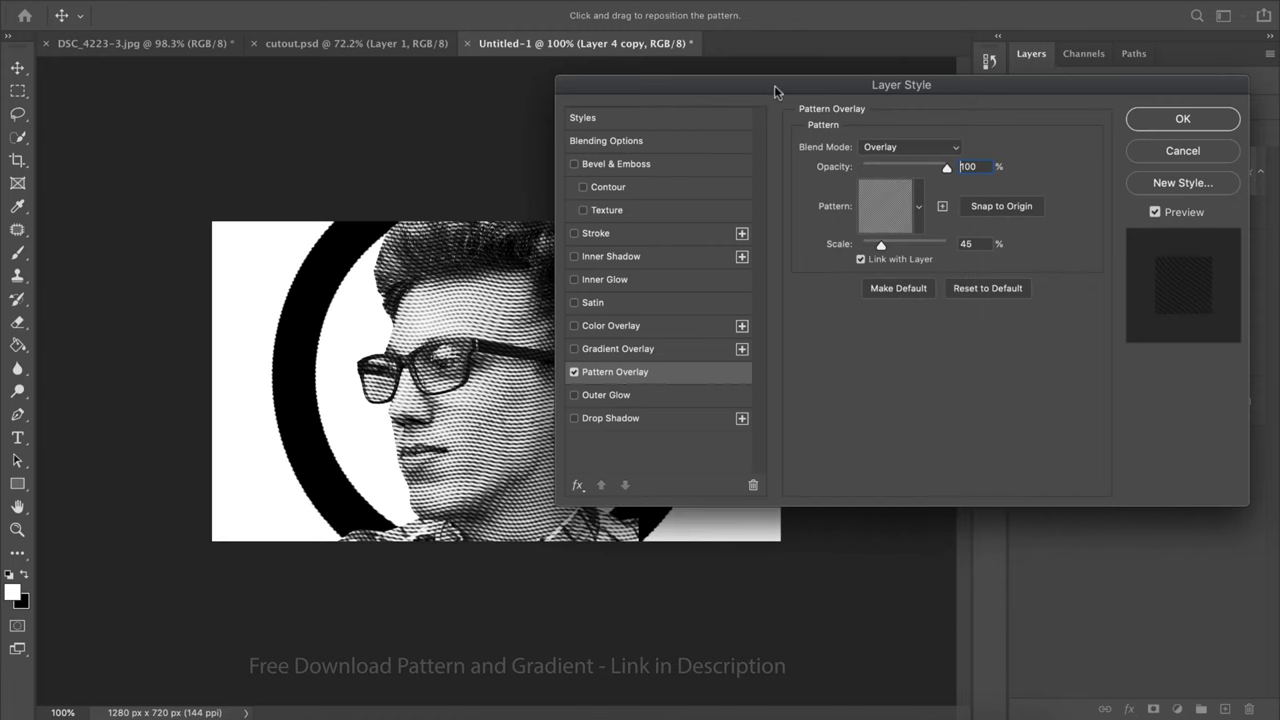
Set the pattern scale to 45% and apply the layer style.
{"action": "mouse_move", "coordinate": [774, 85]}
{"action": "left_mouse_down"}
{"action": "mouse_move", "coordinate": [901, 143]}
{"action": "mouse_move", "coordinate": [888, 143]}
{"action": "left_mouse_up"}
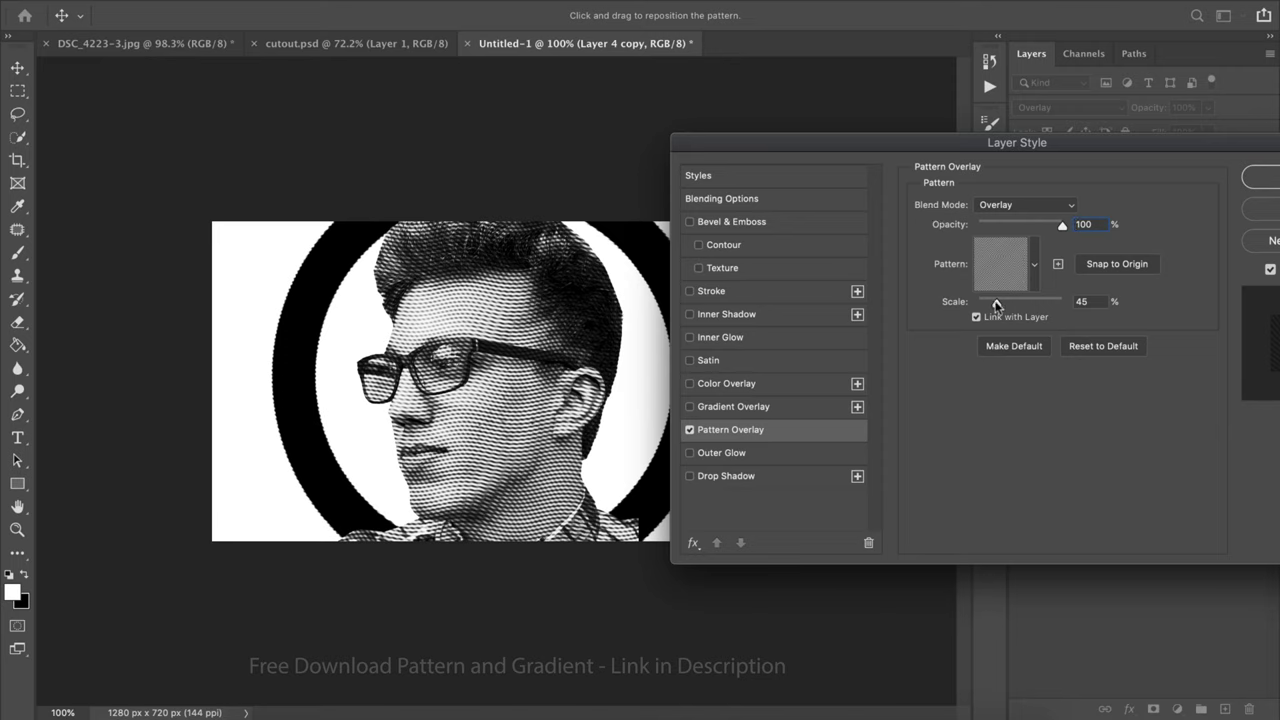
{"action": "left_click_drag", "start_coordinate": [996, 303], "coordinate": [995, 304]}
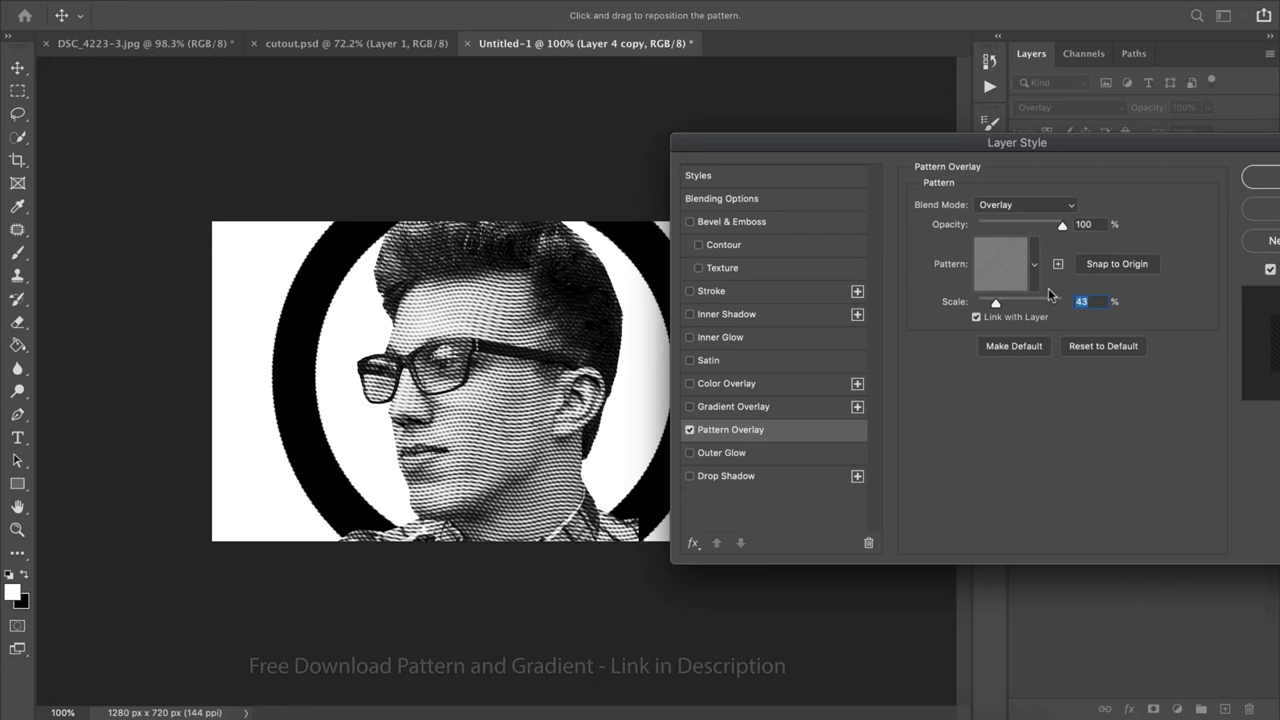
{"action": "type", "text": "45"}
{"action": "left_click_drag", "start_coordinate": [1093, 141], "coordinate": [832, 291]}
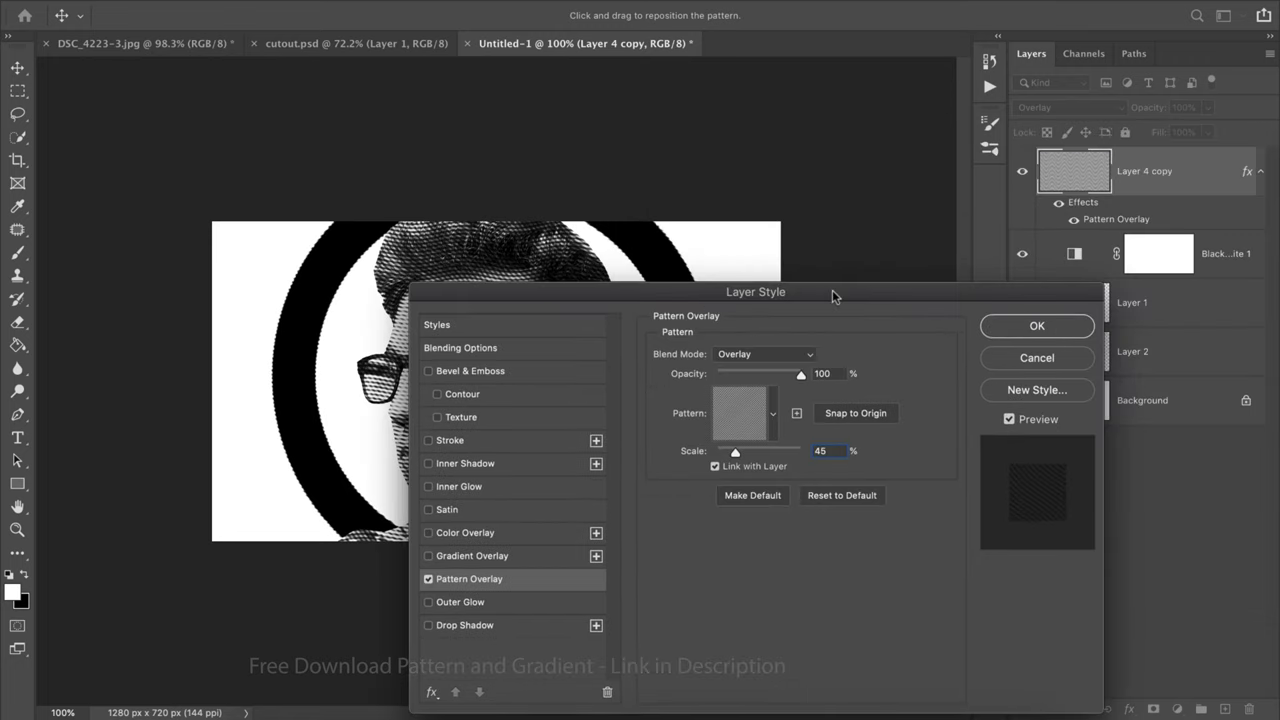
{"action": "left_click", "coordinate": [1034, 328]}
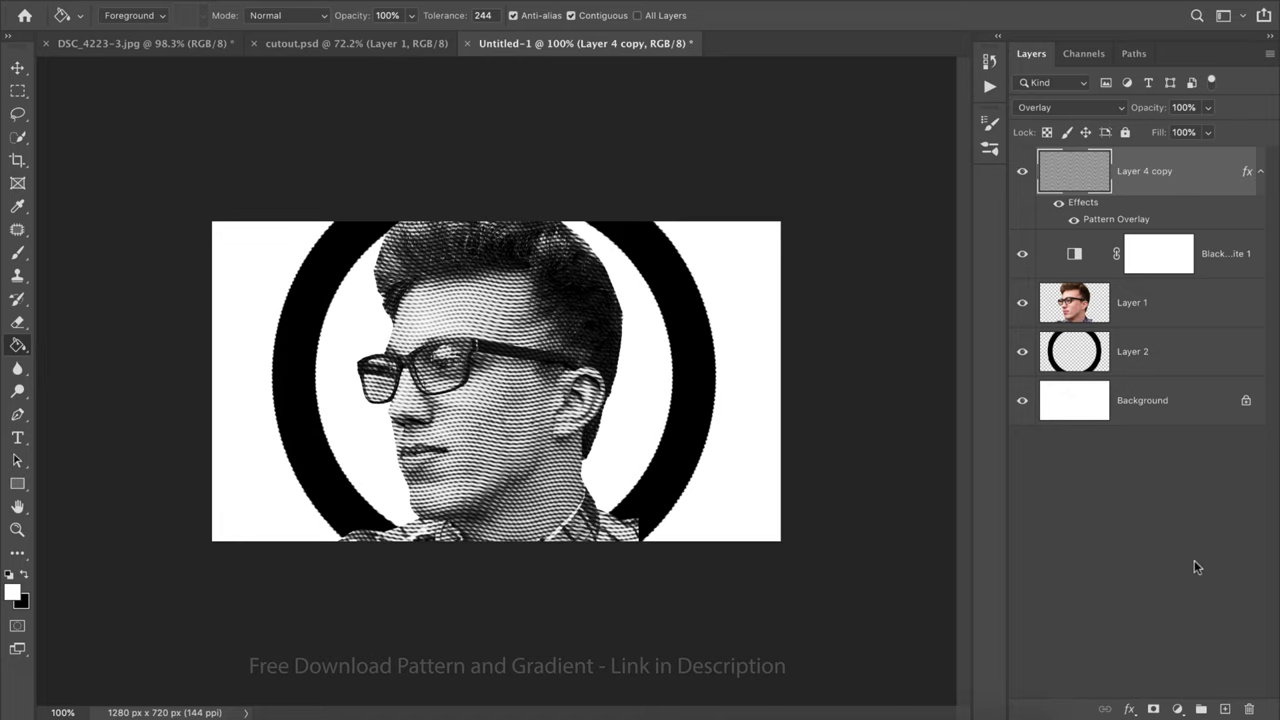
Add a Gradient Map adjustment layer using the purple-to-orange gradient preset.
{"action": "left_click", "coordinate": [1177, 709]}
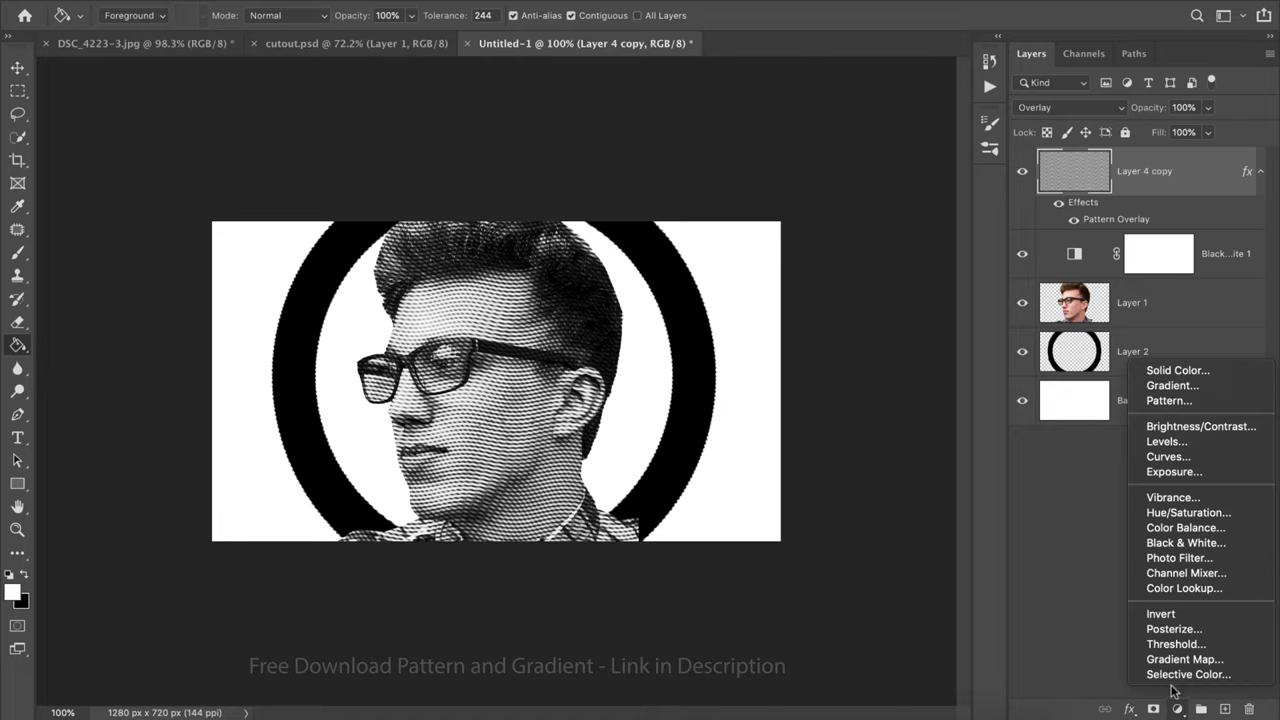
{"action": "left_click", "coordinate": [1184, 659]}
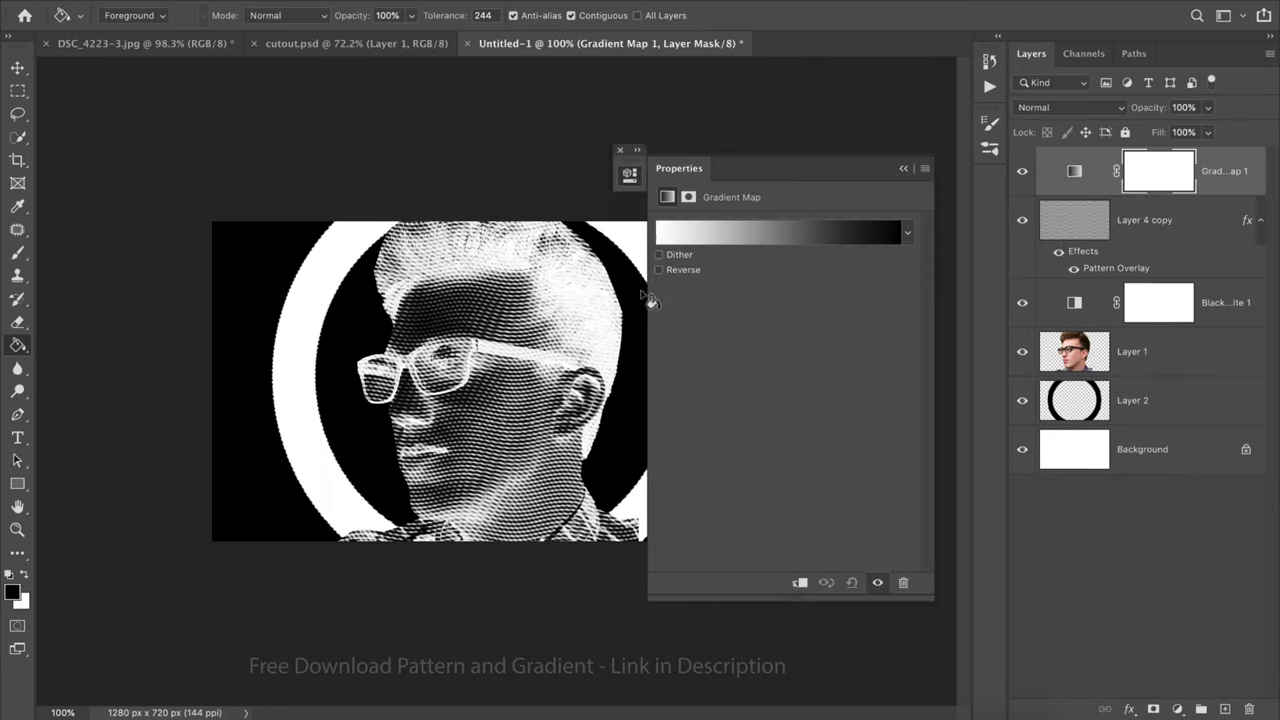
{"action": "left_click", "coordinate": [736, 167]}
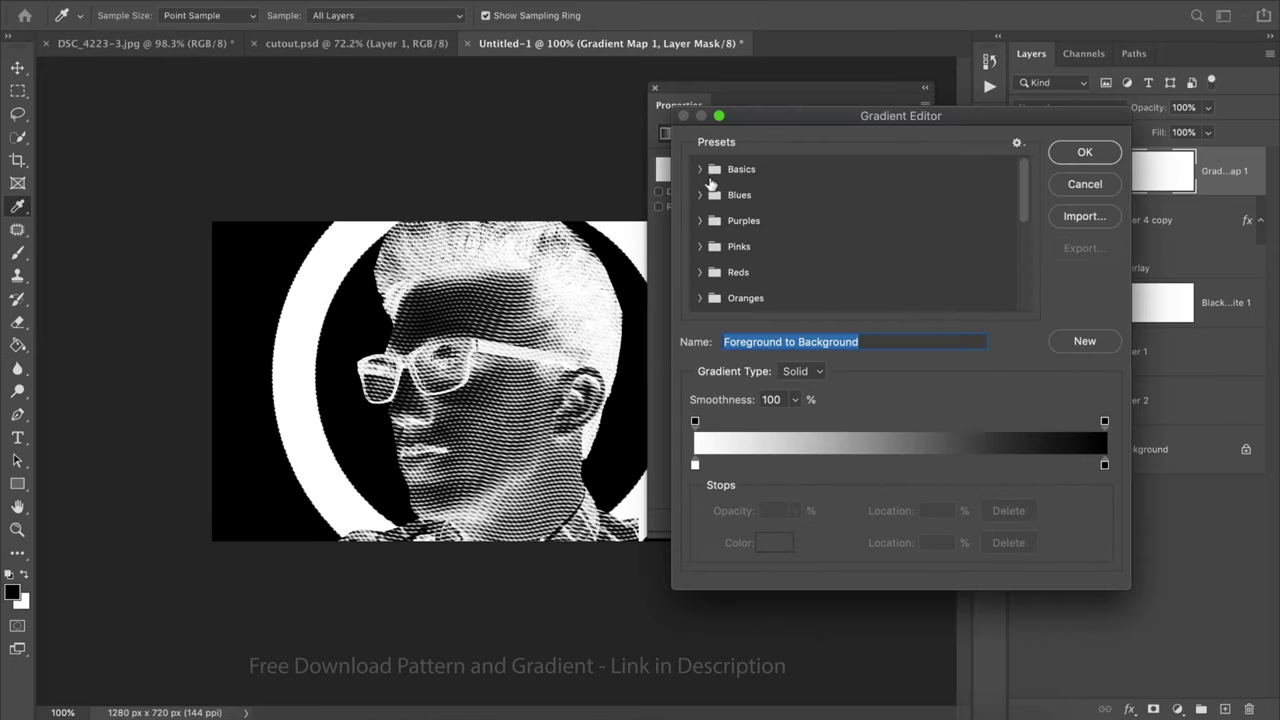
{"action": "left_click_drag", "start_coordinate": [1025, 186], "coordinate": [1018, 275]}
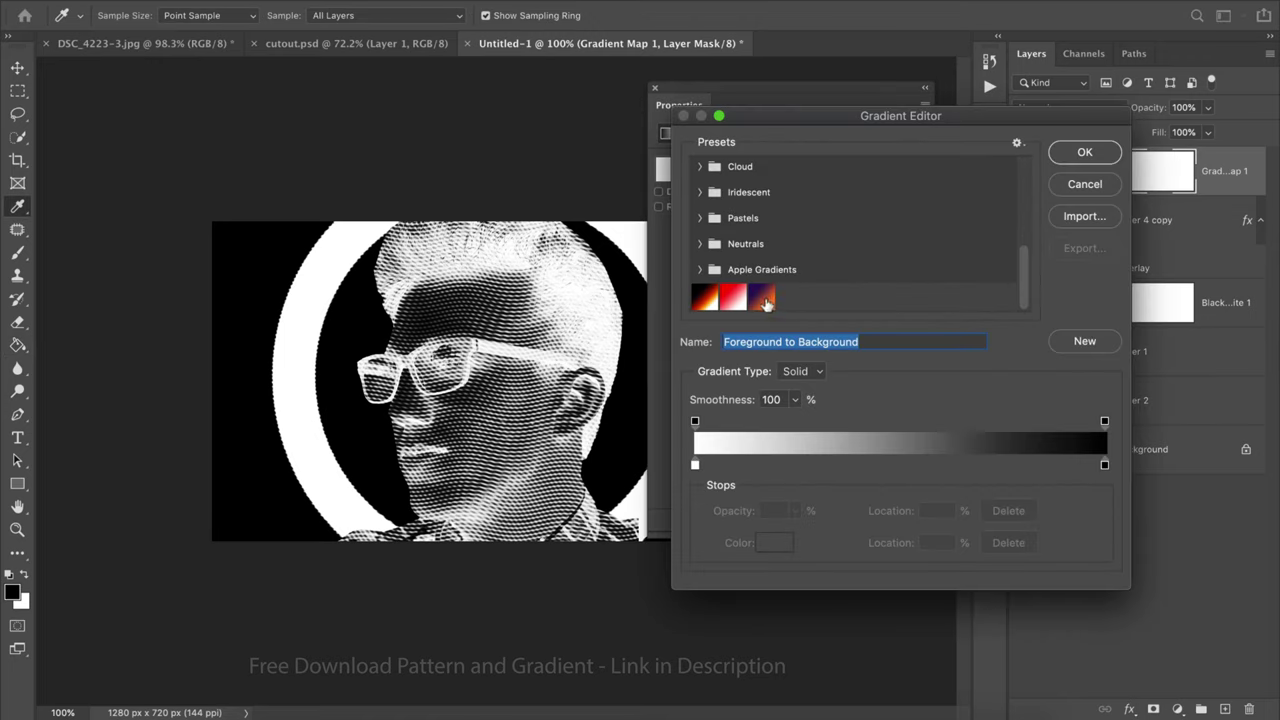
{"action": "left_click", "coordinate": [764, 302]}
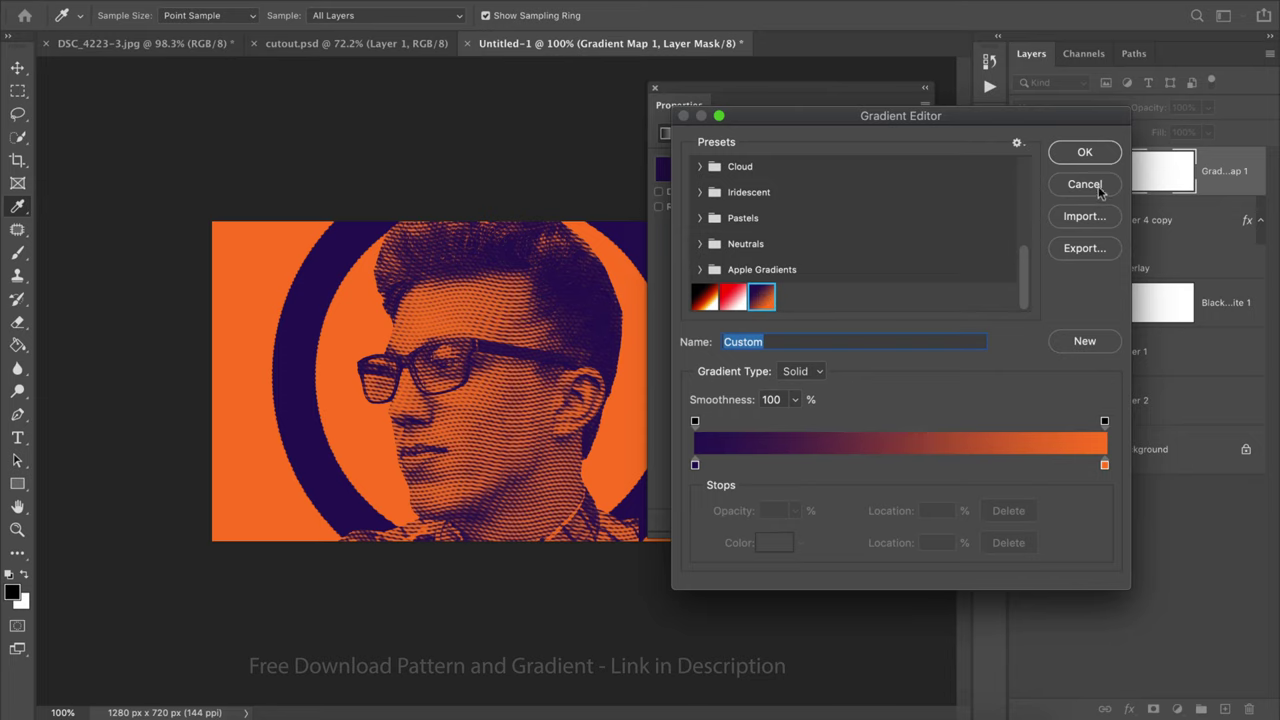
{"action": "left_click", "coordinate": [1086, 153]}
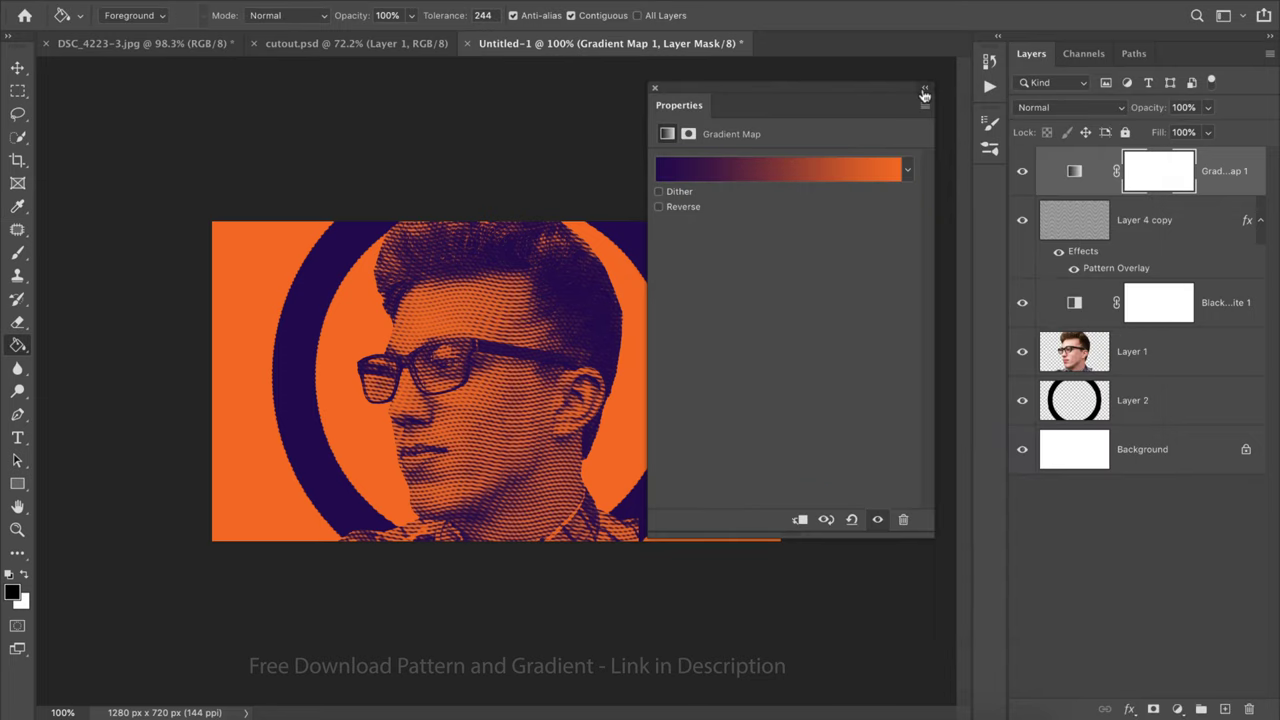
{"action": "left_click", "coordinate": [924, 92]}
Lower the ring layer (Layer 2) opacity to about 79%.
{"action": "left_click", "coordinate": [1075, 400]}
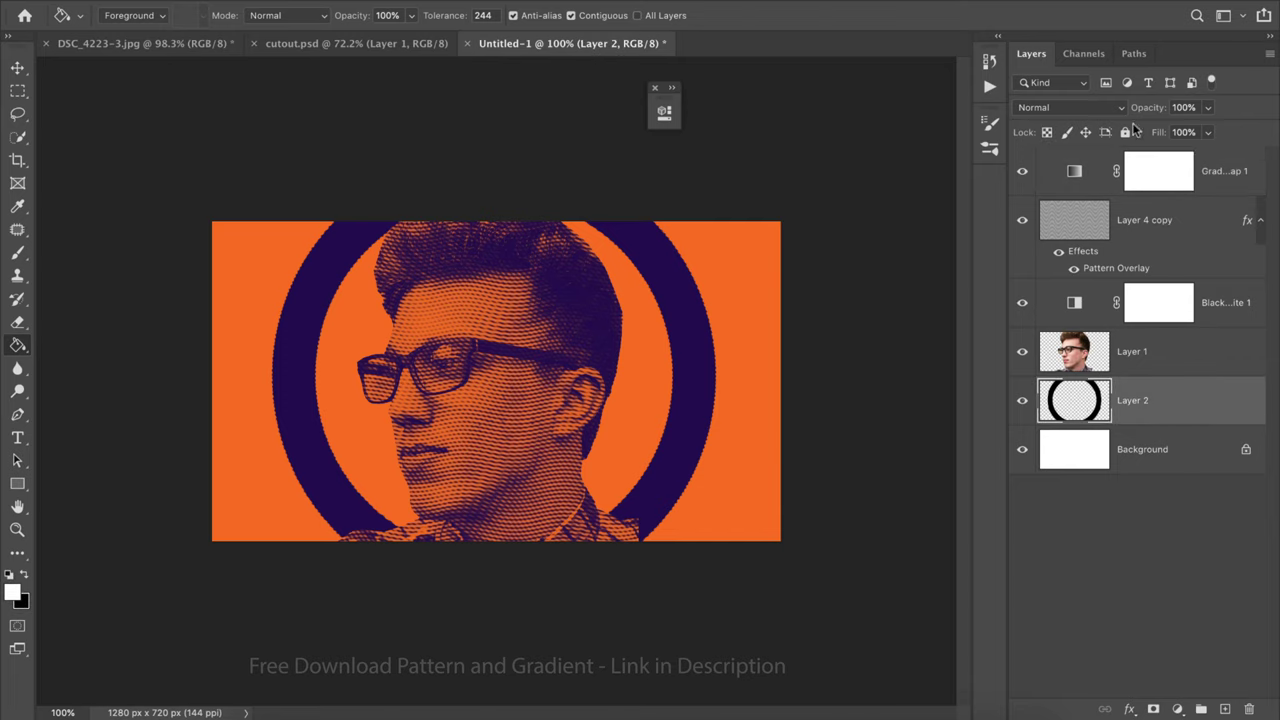
{"action": "left_click_drag", "start_coordinate": [1140, 107], "coordinate": [1125, 110]}
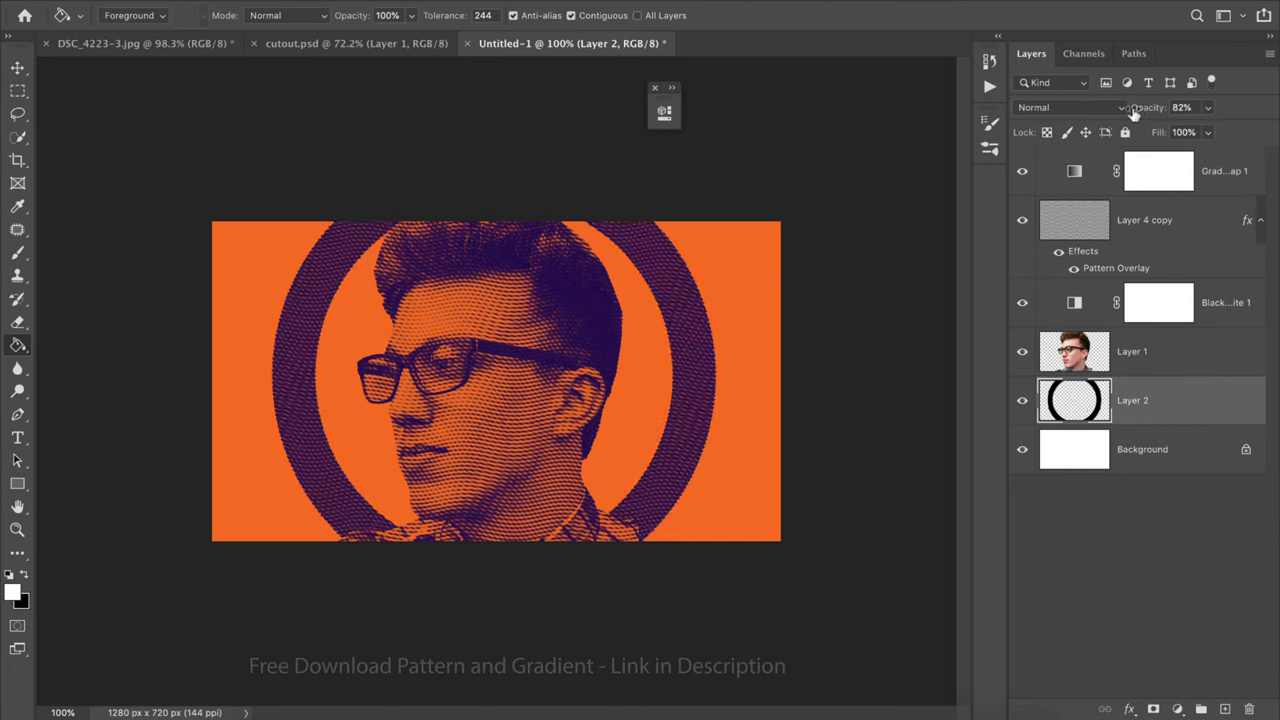
{"action": "left_click_drag", "start_coordinate": [1137, 111], "coordinate": [1135, 115]}
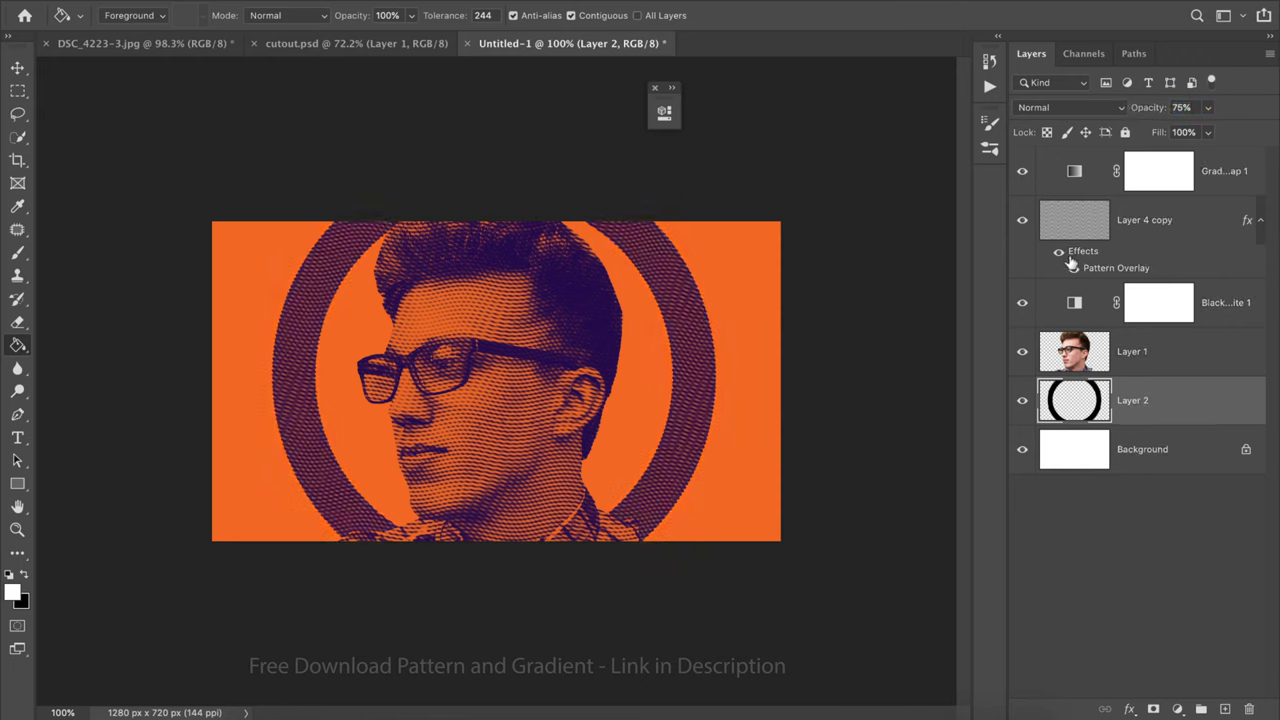
{"action": "left_click", "coordinate": [655, 88]}
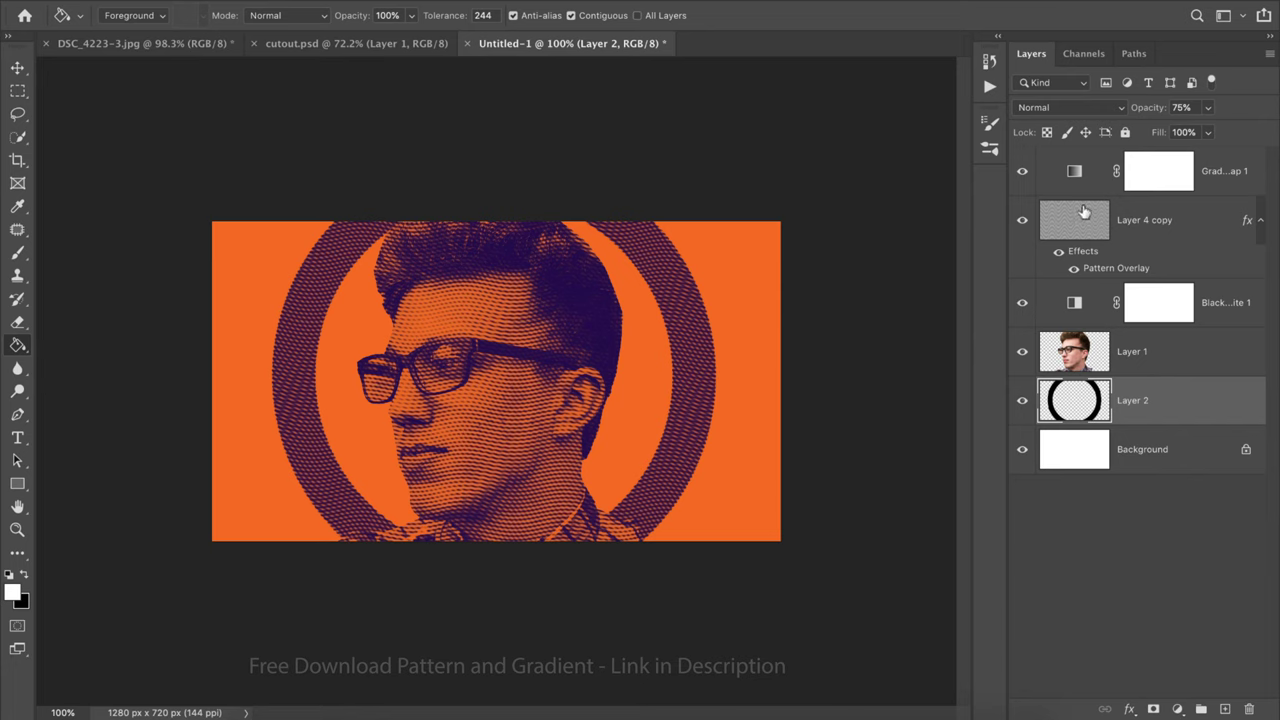
{"action": "key", "text": "ctrl+0"}
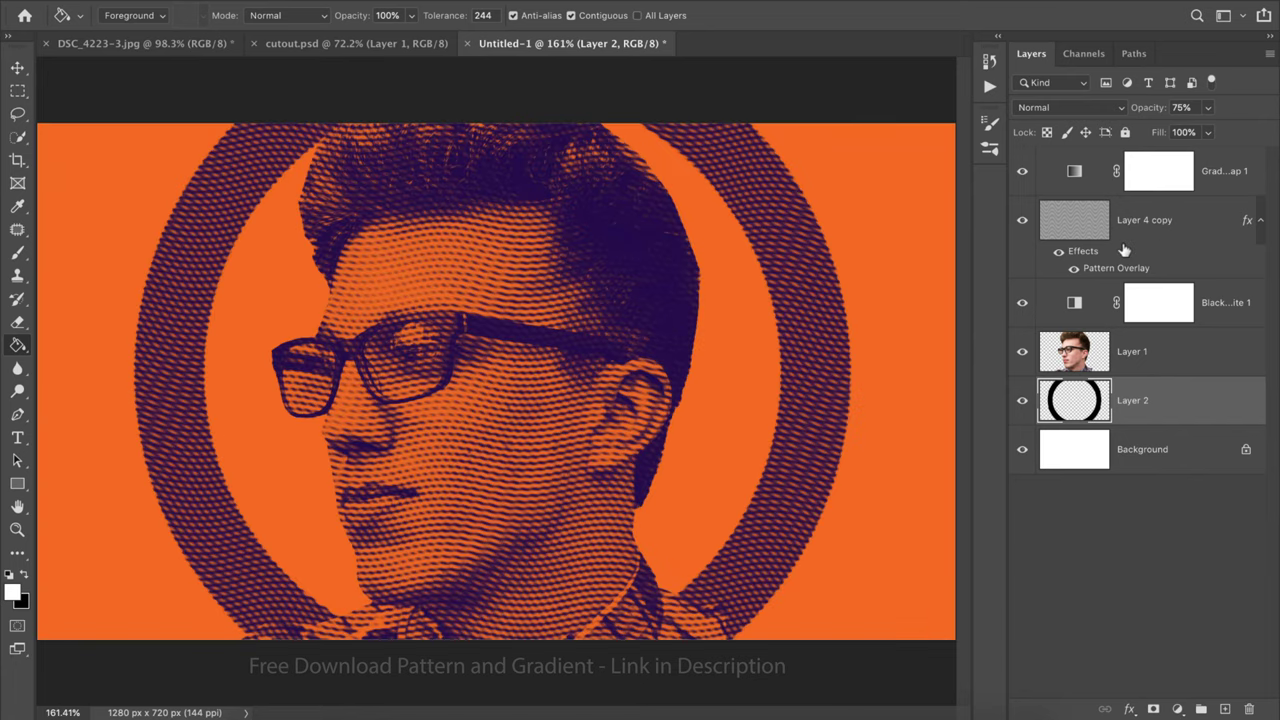
{"action": "key", "text": "z"}
{"action": "left_click_drag", "start_coordinate": [886, 323], "coordinate": [870, 374]}
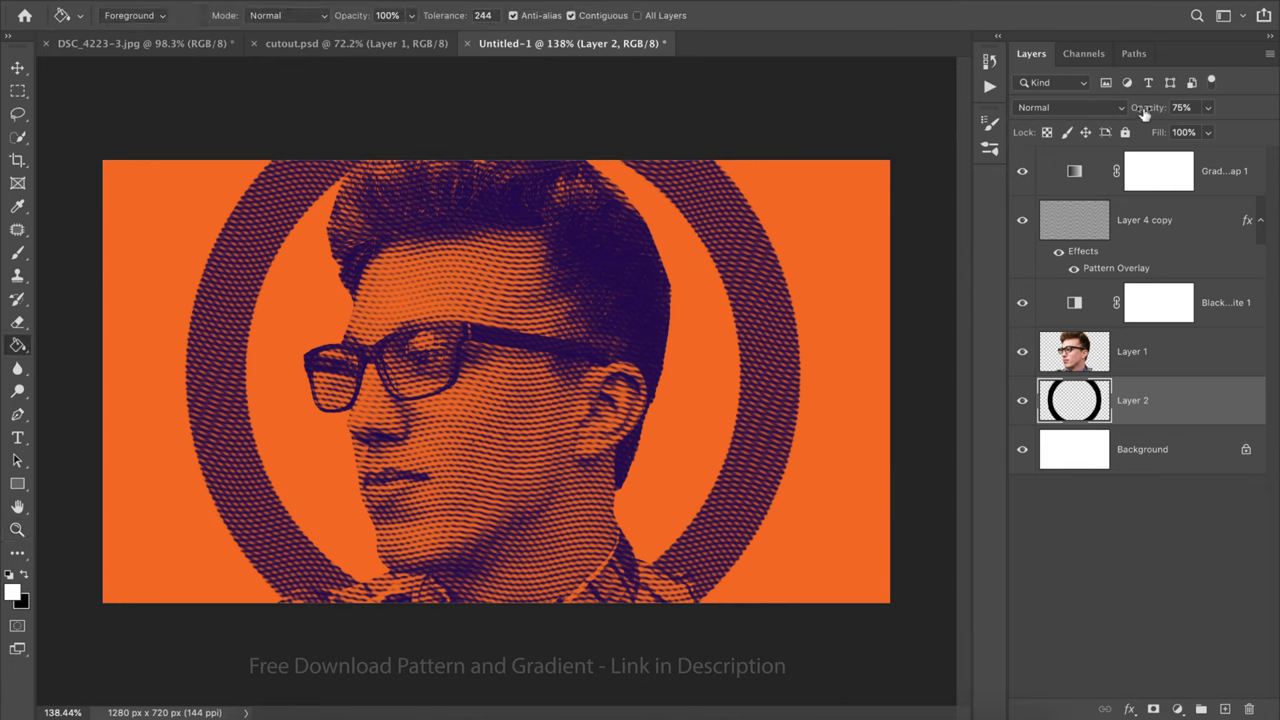
{"action": "left_click_drag", "start_coordinate": [1143, 111], "coordinate": [1147, 113]}
{"action": "left_click", "coordinate": [1156, 521]}
Nudge the Black & White adjustment's Reds value slightly lower.
{"action": "double_click", "coordinate": [1074, 302]}
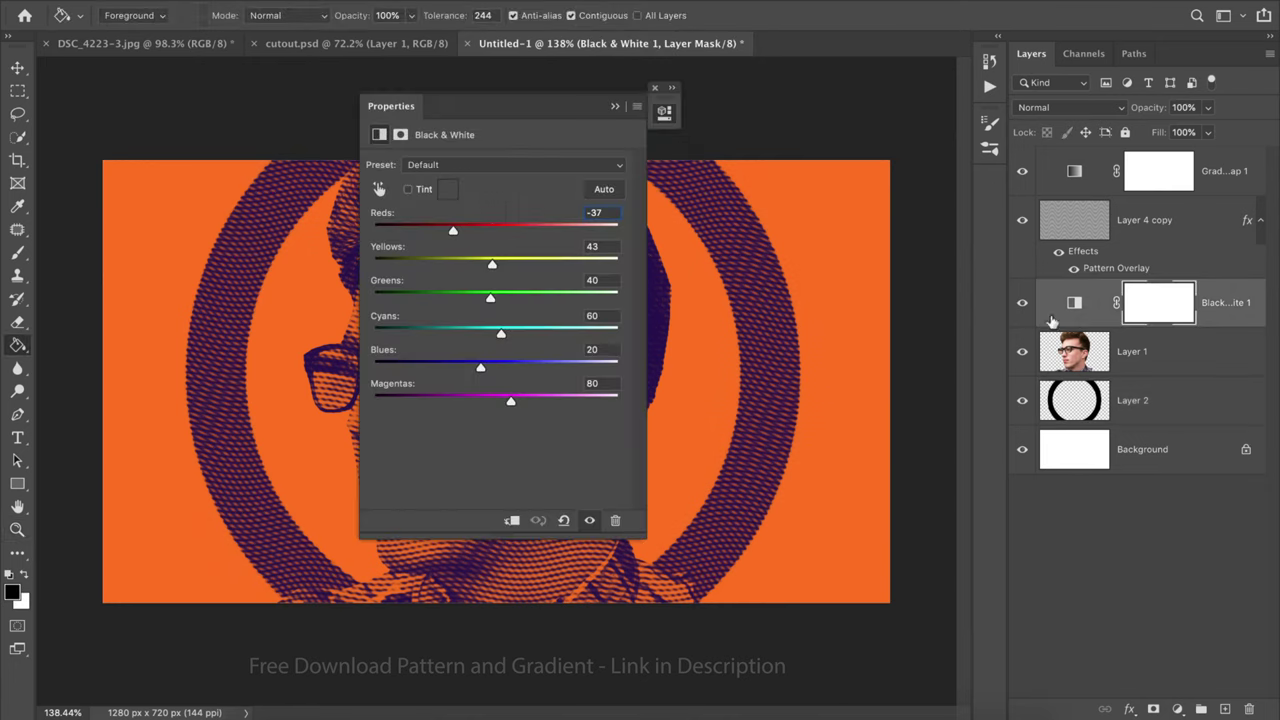
{"action": "left_click_drag", "start_coordinate": [558, 110], "coordinate": [862, 165]}
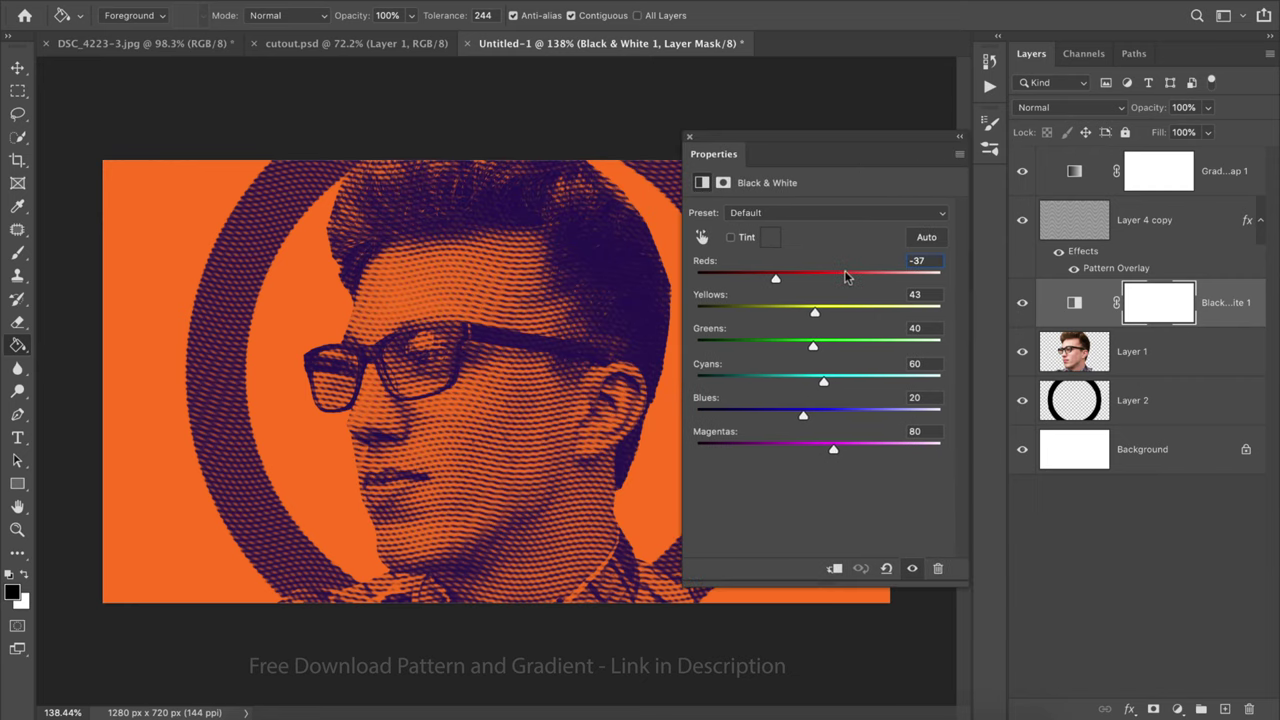
{"action": "mouse_move", "coordinate": [849, 274]}
{"action": "left_mouse_down"}
{"action": "mouse_move", "coordinate": [775, 280]}
{"action": "mouse_move", "coordinate": [820, 315]}
{"action": "left_mouse_up"}
{"action": "left_click", "coordinate": [961, 139]}
{"action": "left_click", "coordinate": [1183, 362]}
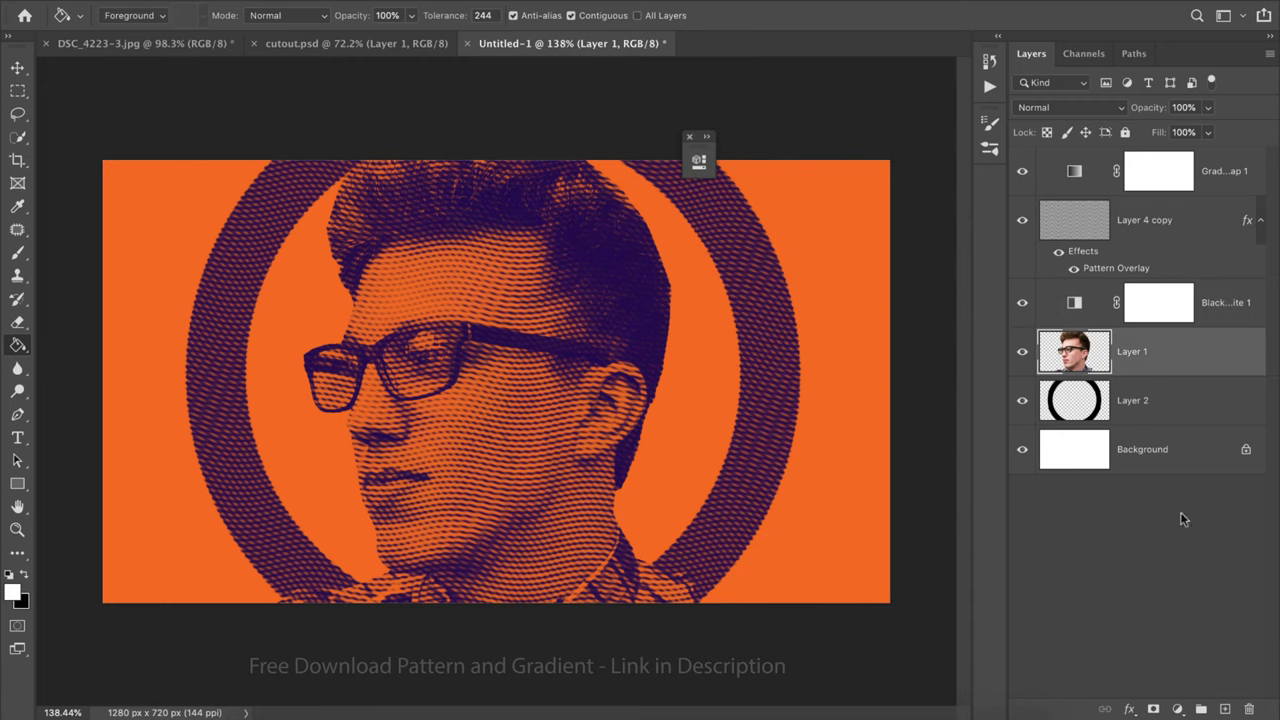
Add a new empty layer above the portrait and choose the Soft Round brush.
{"action": "left_click", "coordinate": [1225, 709]}
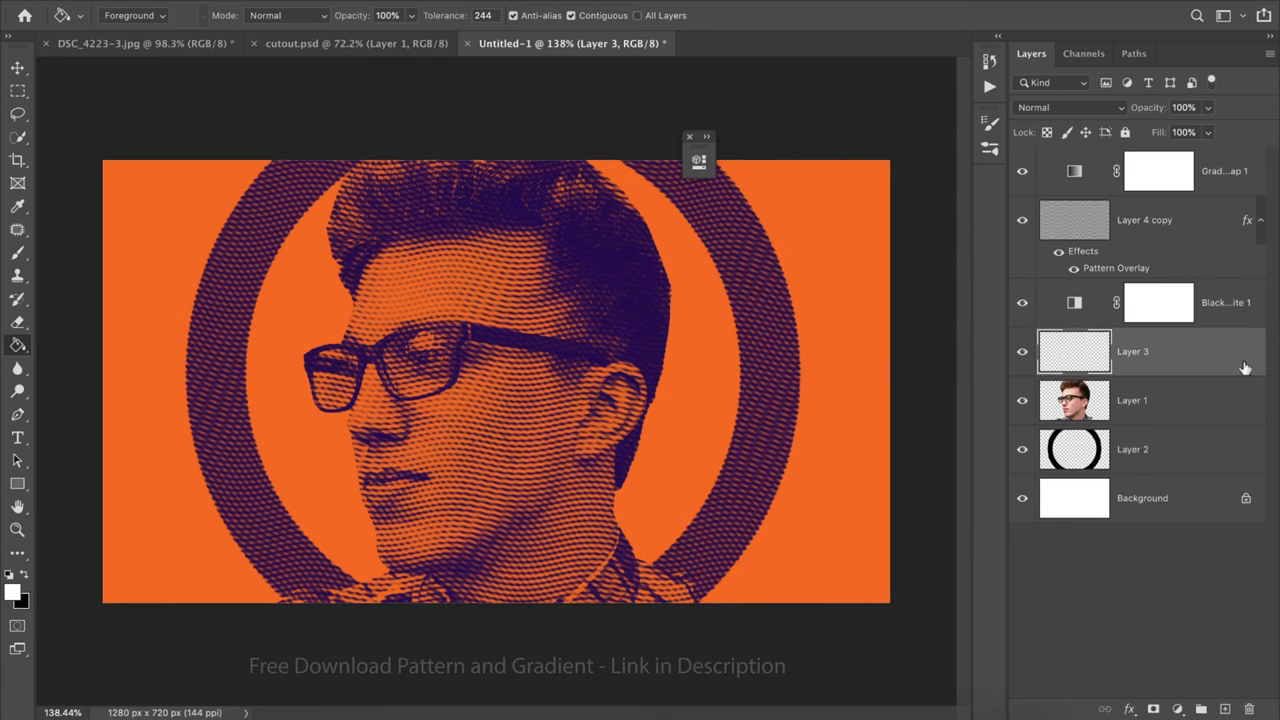
{"action": "key", "text": "b"}
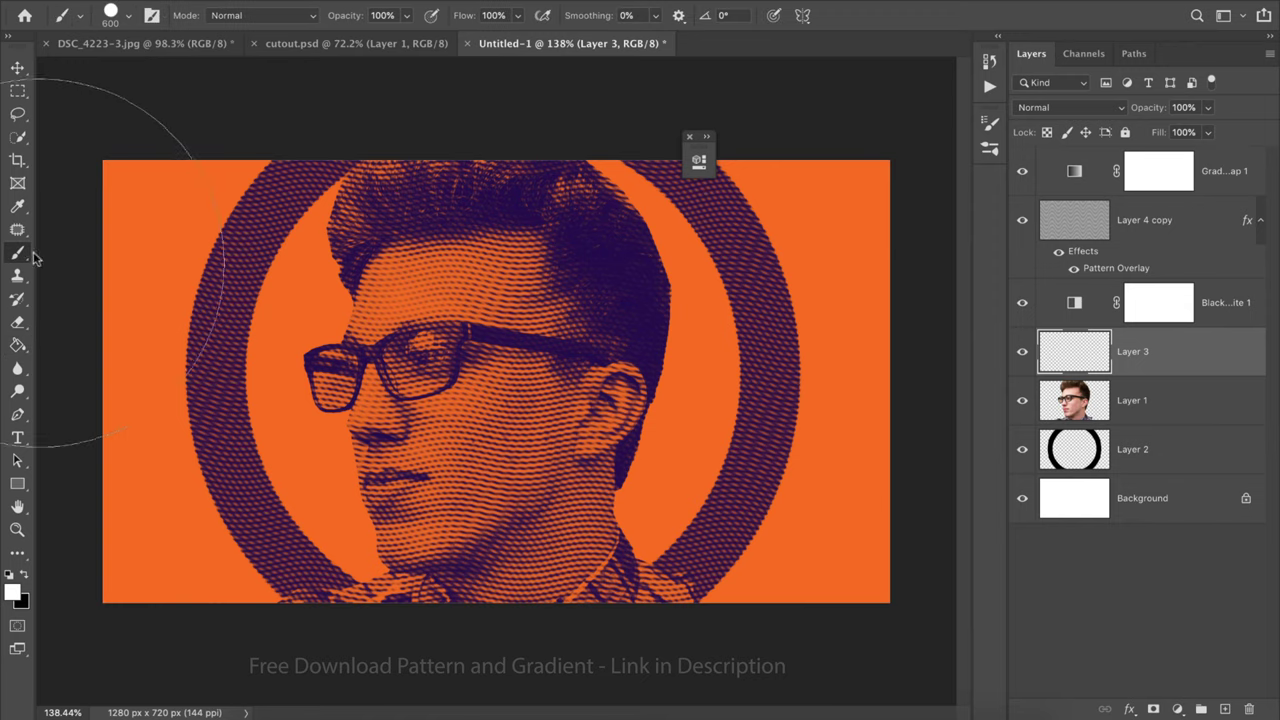
{"action": "right_click", "coordinate": [17, 253]}
{"action": "left_click", "coordinate": [60, 253]}
{"action": "left_click", "coordinate": [127, 16]}
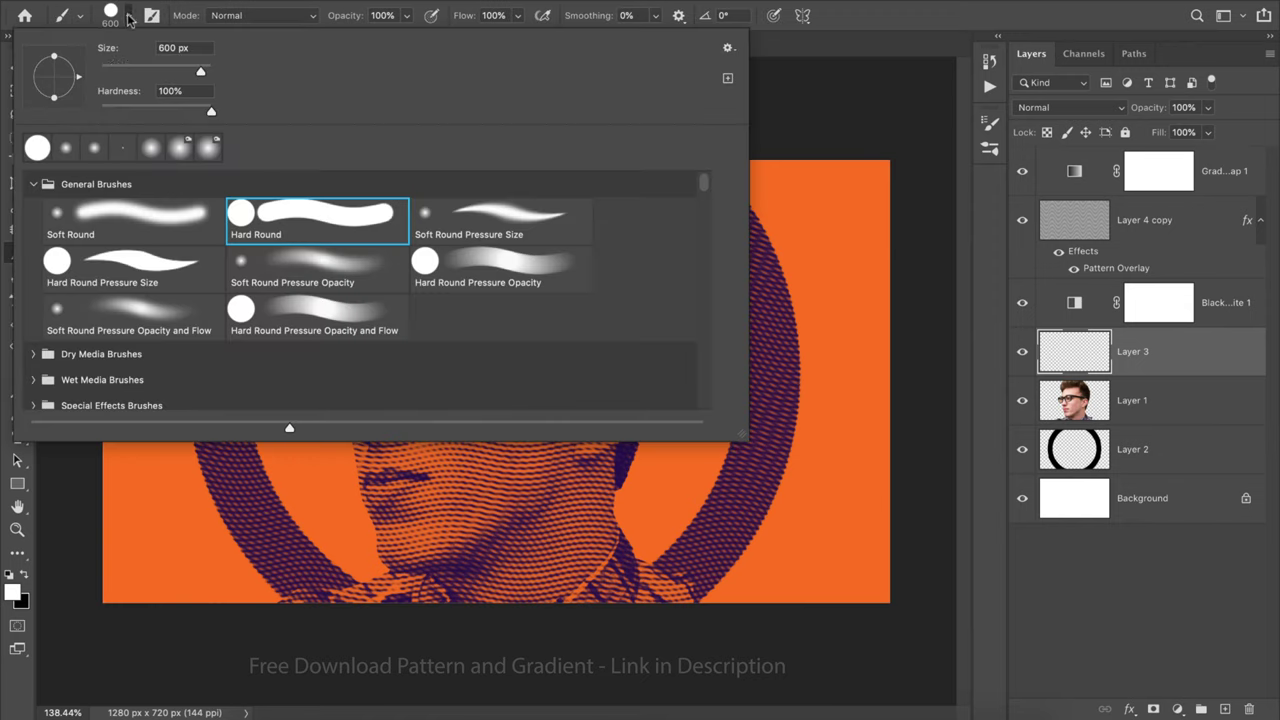
{"action": "left_click", "coordinate": [113, 216]}
{"action": "left_click", "coordinate": [540, 14]}
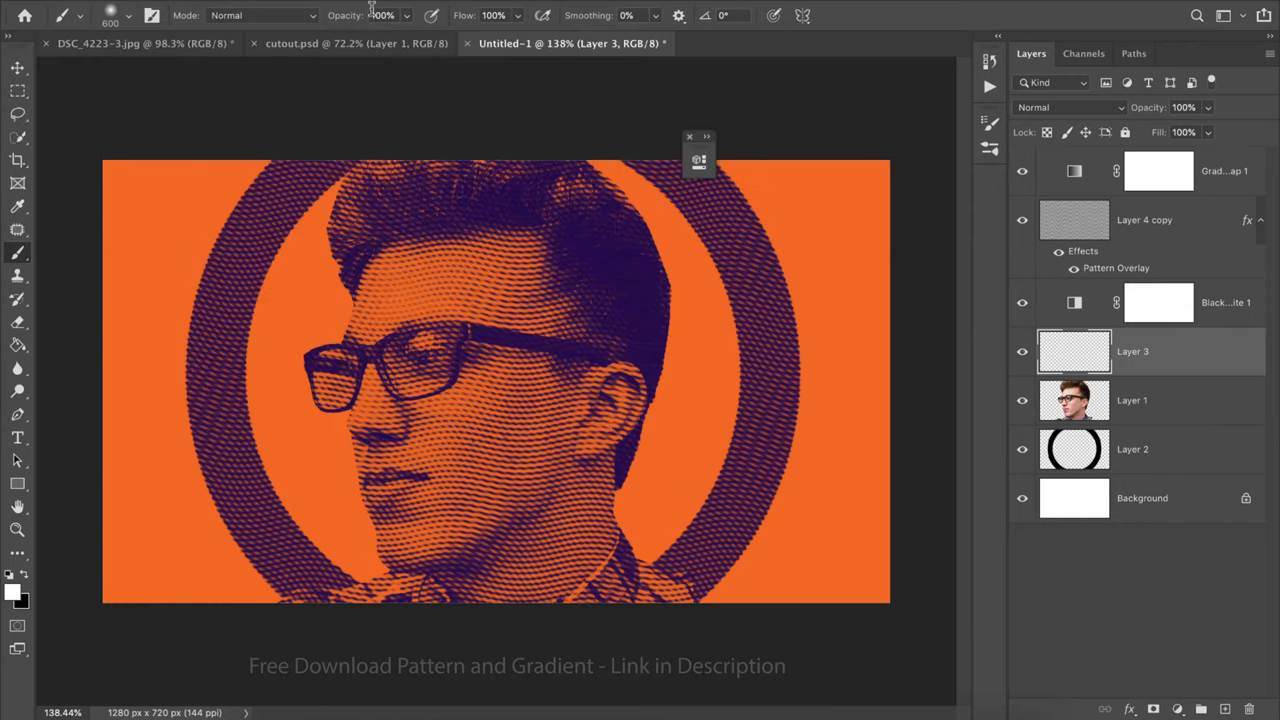
Set the brush to black (000000), 48% opacity and 150 px size.
{"action": "left_click_drag", "start_coordinate": [342, 18], "coordinate": [332, 20]}
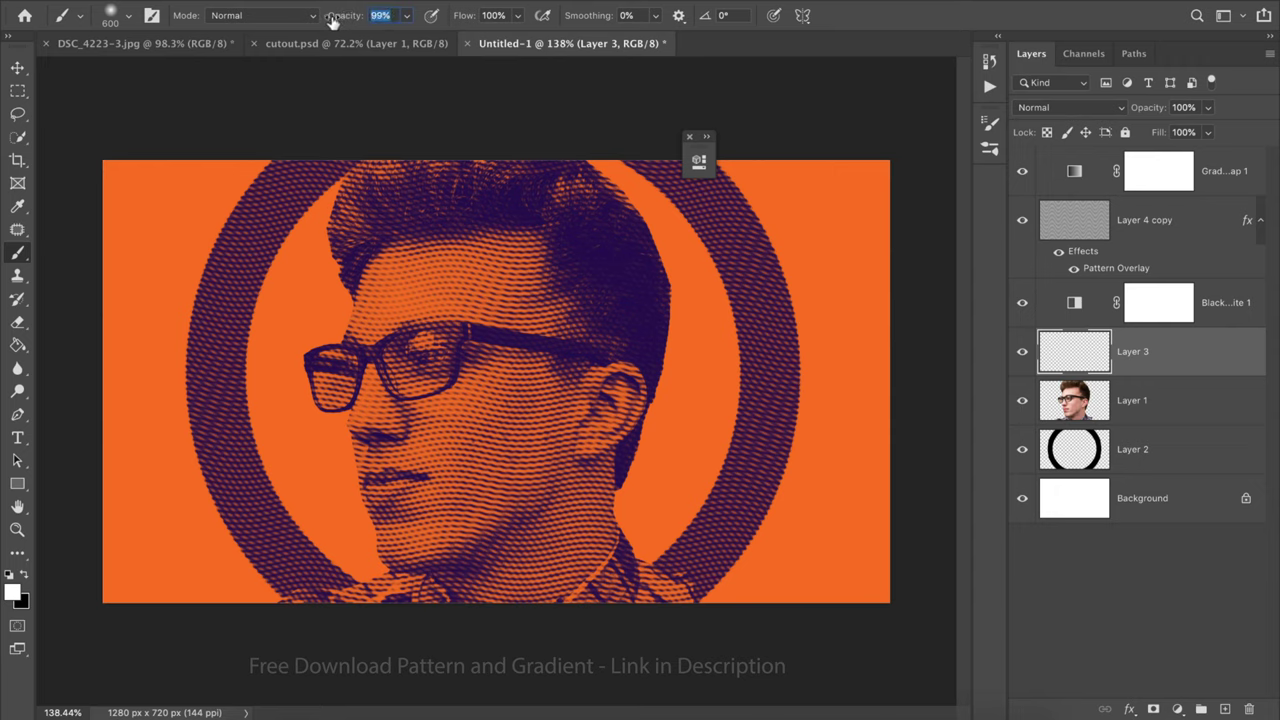
{"action": "left_click", "coordinate": [14, 593]}
{"action": "type", "text": "000000"}
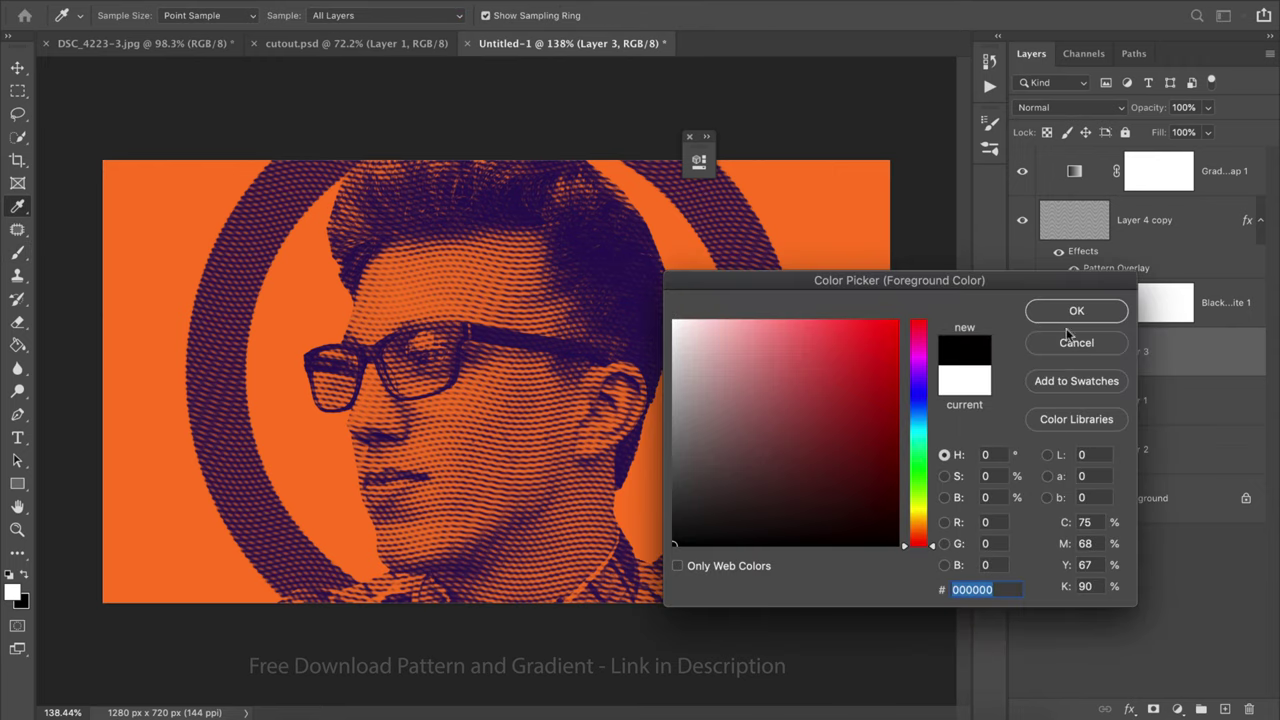
{"action": "left_click", "coordinate": [1076, 311]}
{"action": "key", "text": "bracketleft"}
{"action": "key", "text": "bracketleft"}
{"action": "key", "text": "bracketleft"}
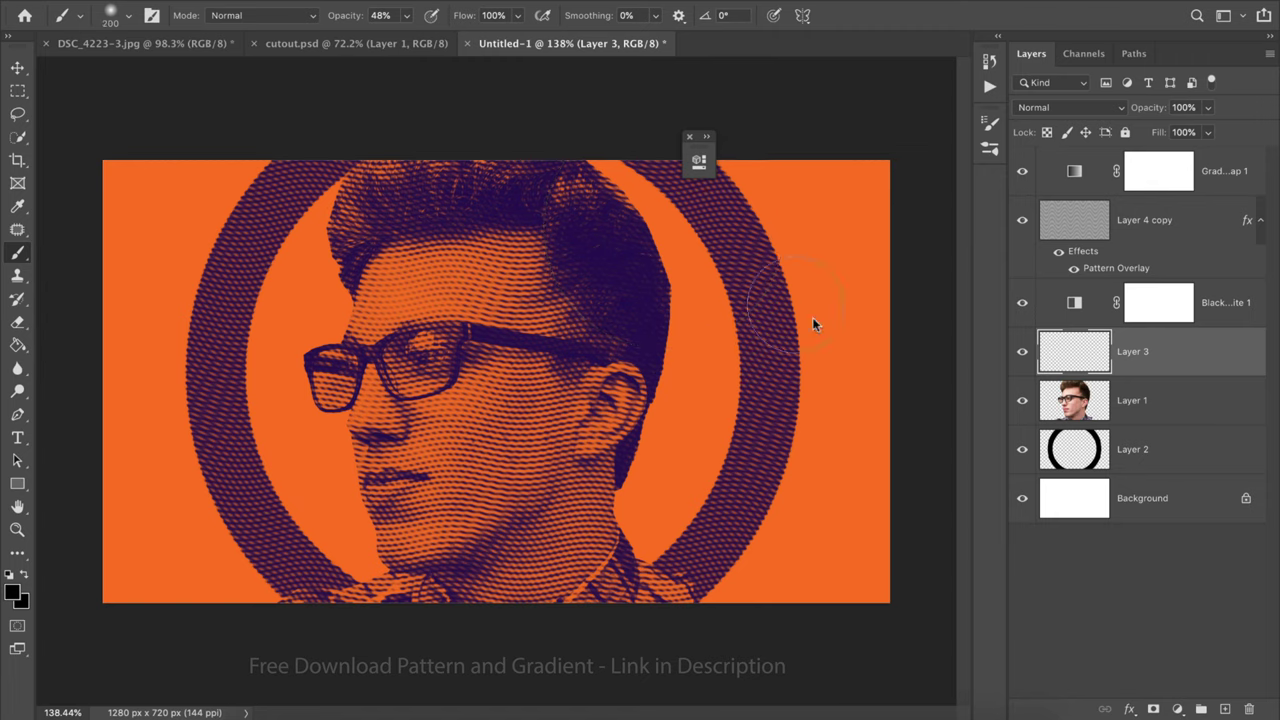
Set the new Layer 3 blending mode to Overlay.
{"action": "left_click", "coordinate": [1060, 107]}
{"action": "key", "text": "Escape"}
{"action": "key", "text": "shift+alt+o"}
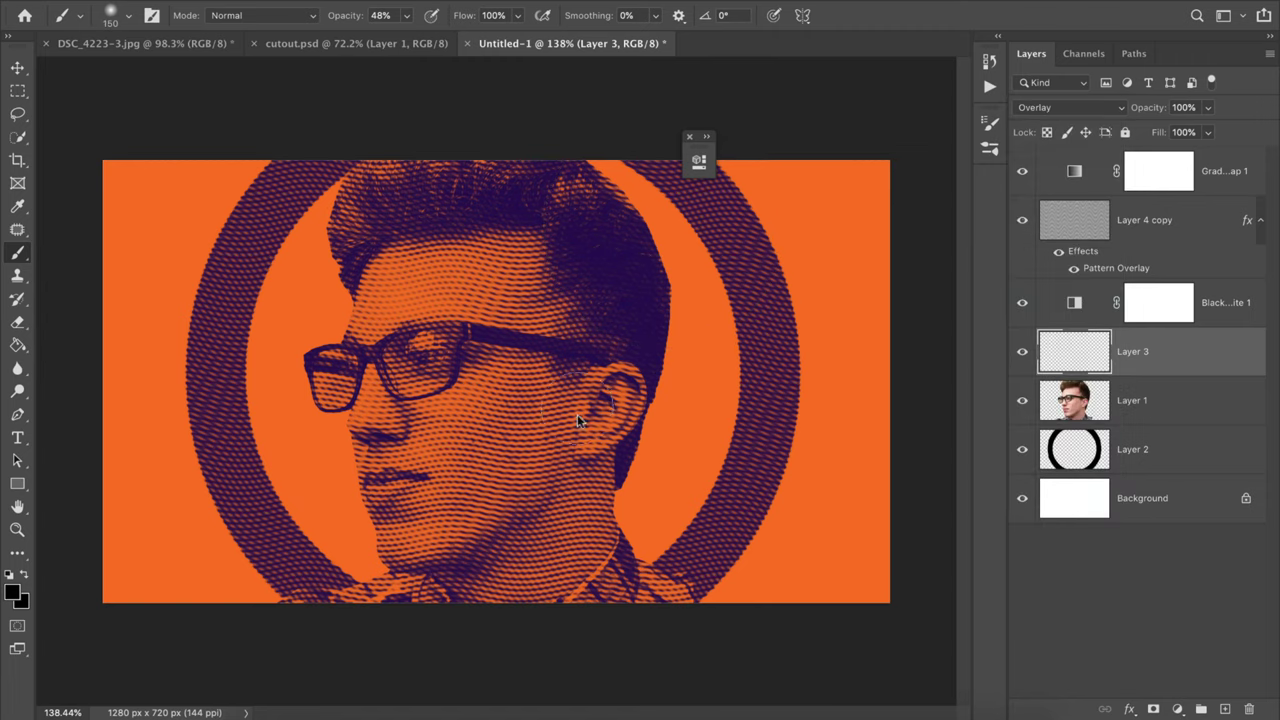
Paint 8–20% opacity strokes over the face and hair on Layer 3, with brush sizes from 20 to 70 px.
{"action": "left_click_drag", "start_coordinate": [356, 17], "coordinate": [328, 22]}
{"action": "key", "text": "bracketleft"}
{"action": "key", "text": "bracketleft"}
{"action": "key", "text": "bracketleft"}
{"action": "key", "text": "bracketleft"}
{"action": "key", "text": "bracketleft"}
{"action": "key", "text": "bracketleft"}
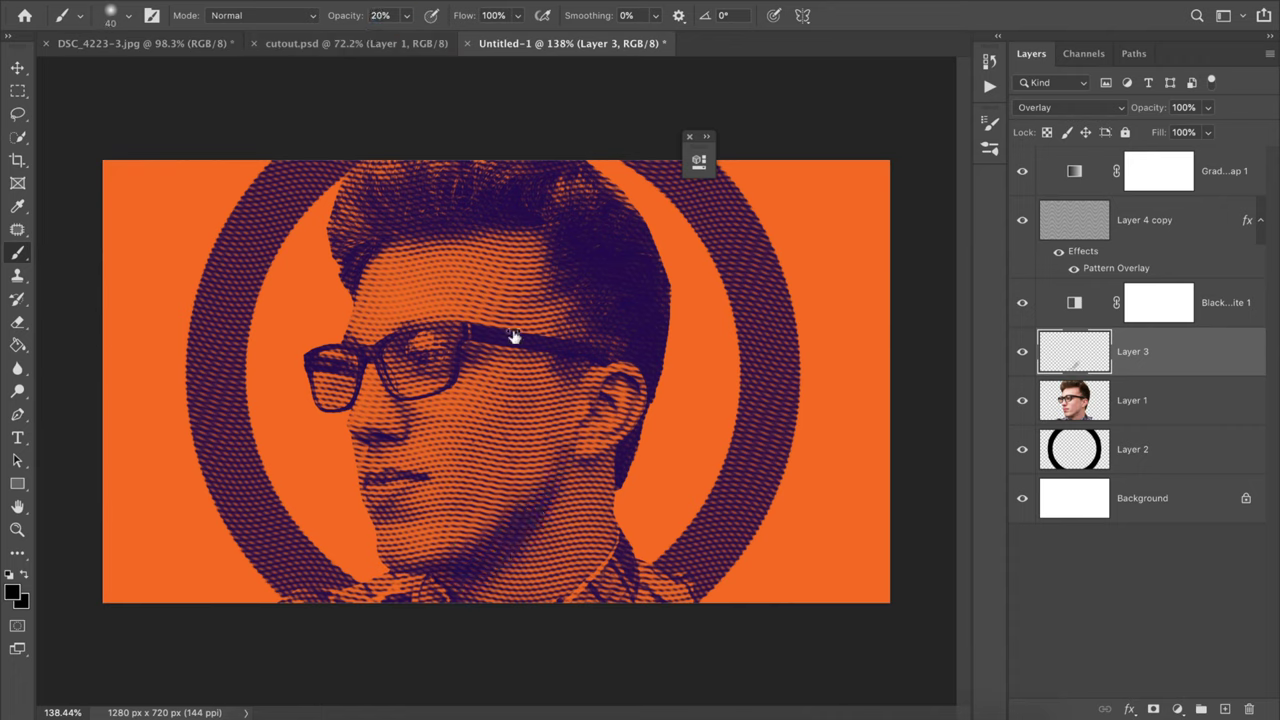
{"action": "left_click_drag", "start_coordinate": [361, 12], "coordinate": [340, 22]}
{"action": "key", "text": "bracketright"}
{"action": "key", "text": "bracketright"}
{"action": "key", "text": "bracketright"}
{"action": "key", "text": "bracketright"}
{"action": "key", "text": "bracketleft"}
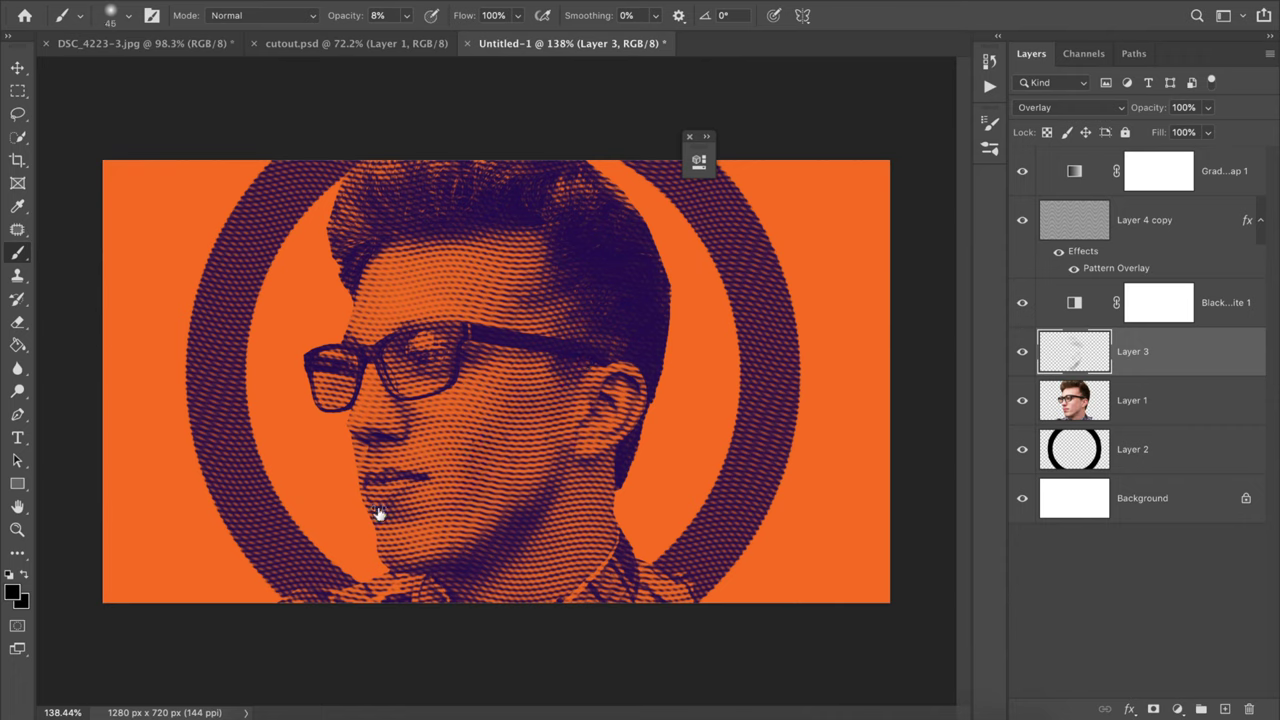
{"action": "key", "text": "bracketleft"}
{"action": "key", "text": "bracketleft"}
{"action": "key", "text": "bracketleft"}
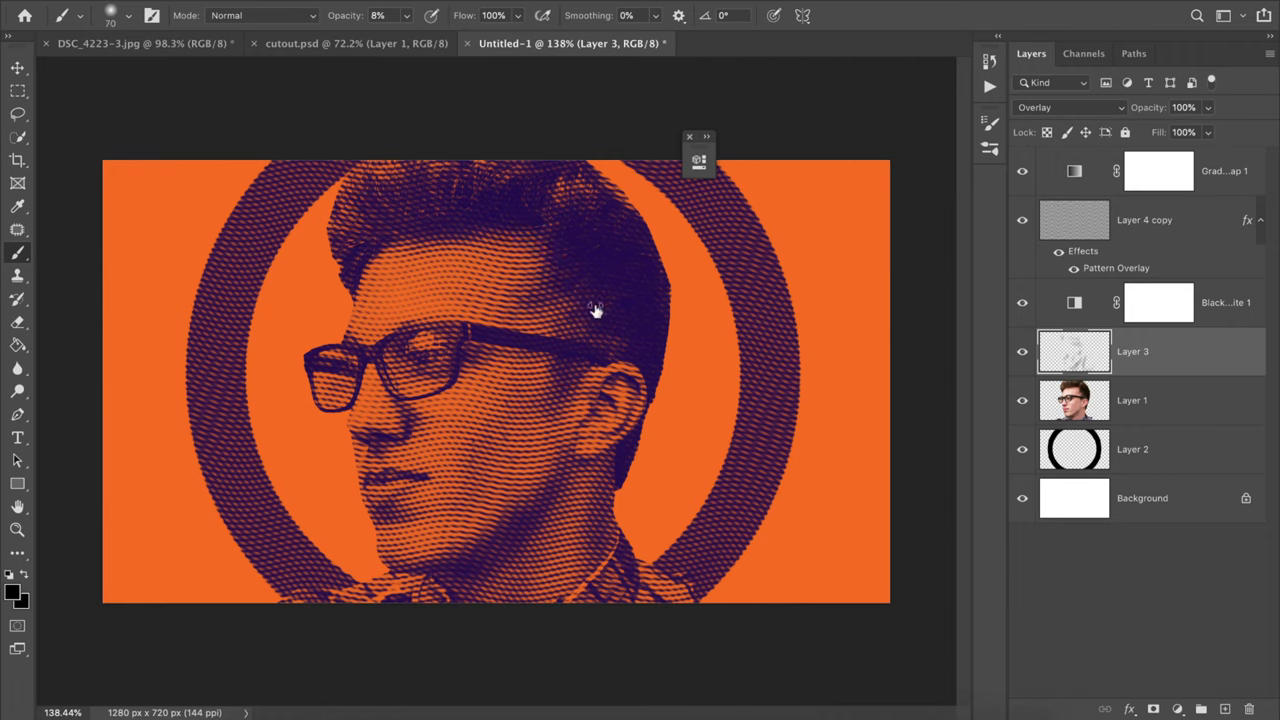
{"action": "key", "text": "bracketleft"}
{"action": "key", "text": "bracketleft"}
{"action": "key", "text": "bracketleft"}
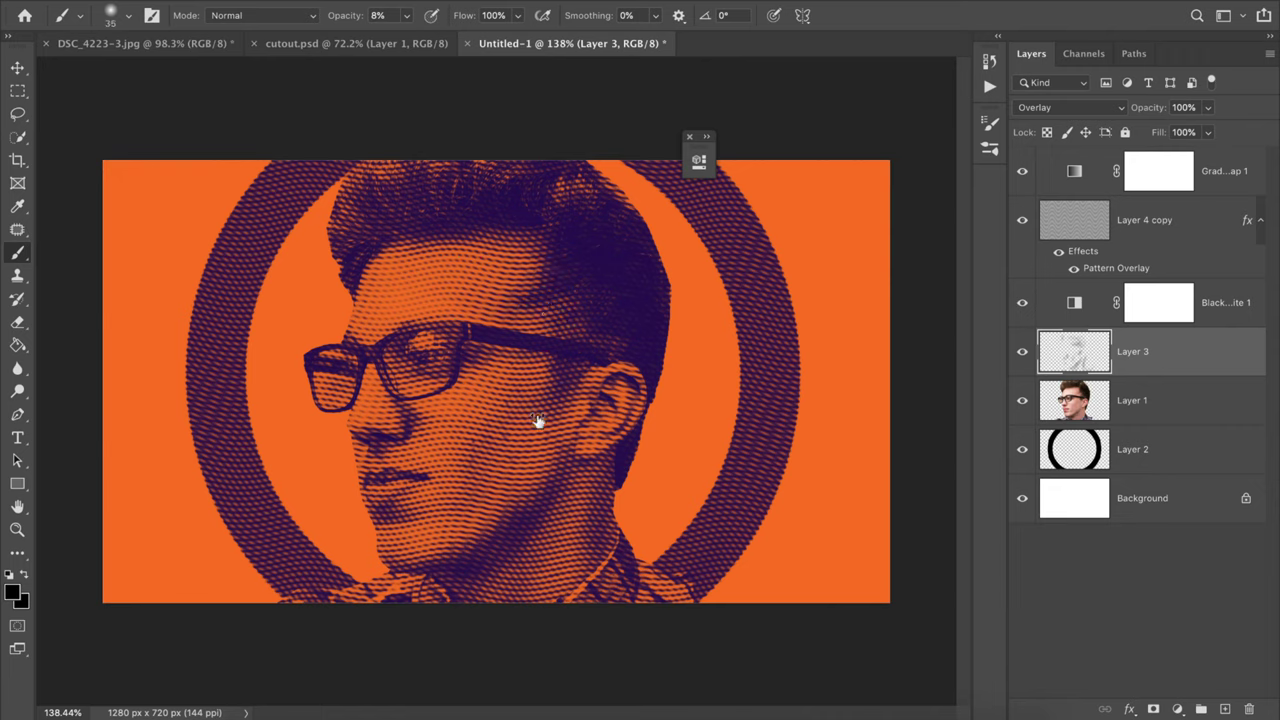
{"action": "key", "text": "bracketleft"}
{"action": "key", "text": "bracketleft"}
{"action": "key", "text": "bracketleft"}
{"action": "key", "text": "bracketright"}
{"action": "key", "text": "bracketright"}
{"action": "key", "text": "bracketright"}
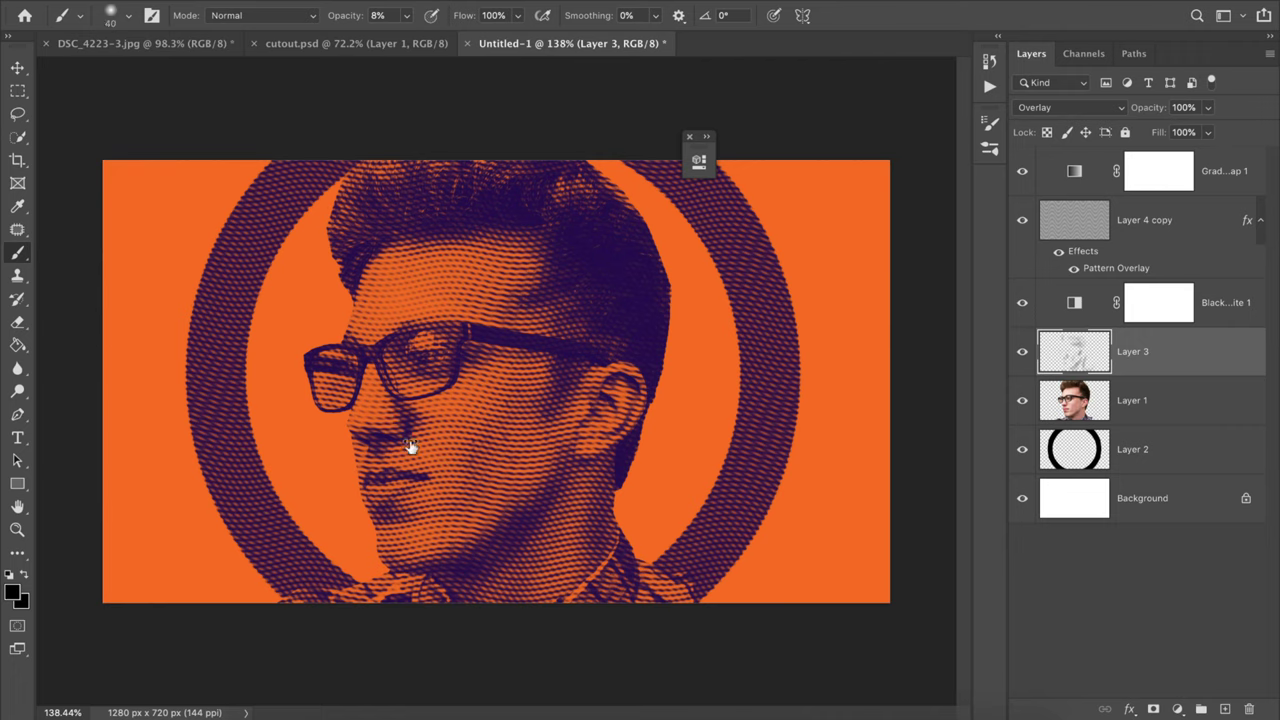